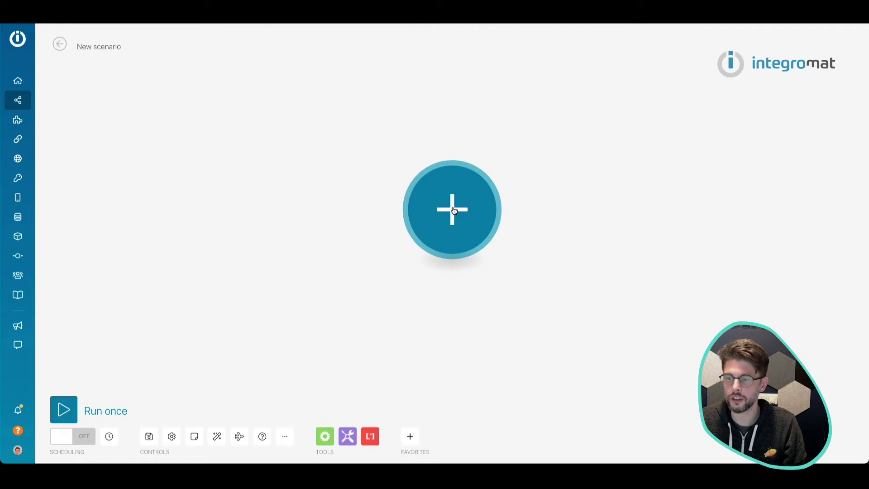
# - Add an Airtable module using the Search Records action
pyautogui.click(493, 204)
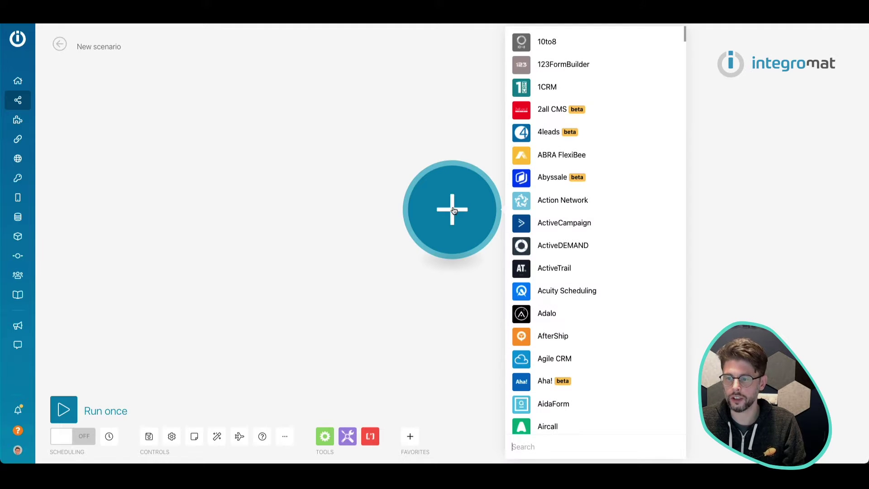
pyautogui.click(603, 435)
pyautogui.write('airtb')
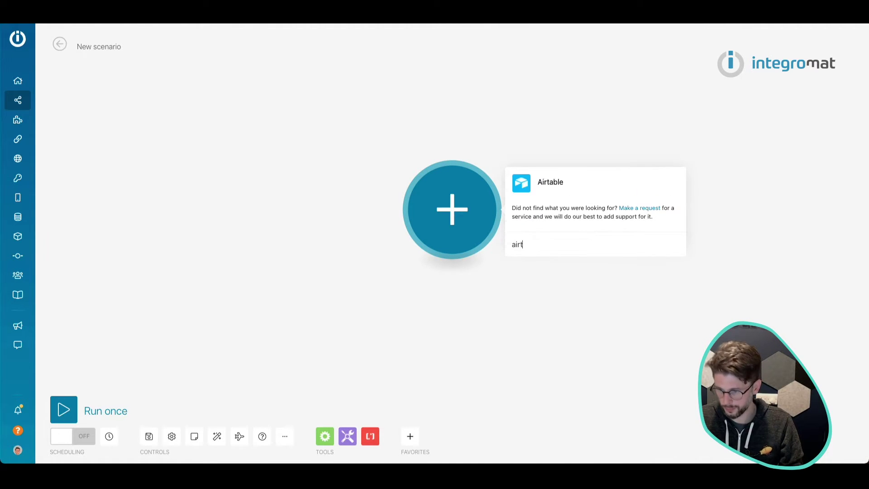
pyautogui.click(560, 183)
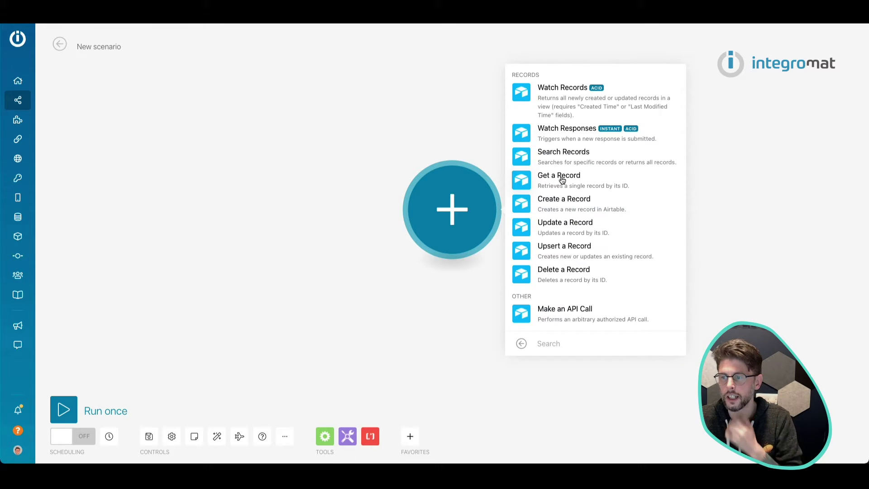
pyautogui.click(582, 158)
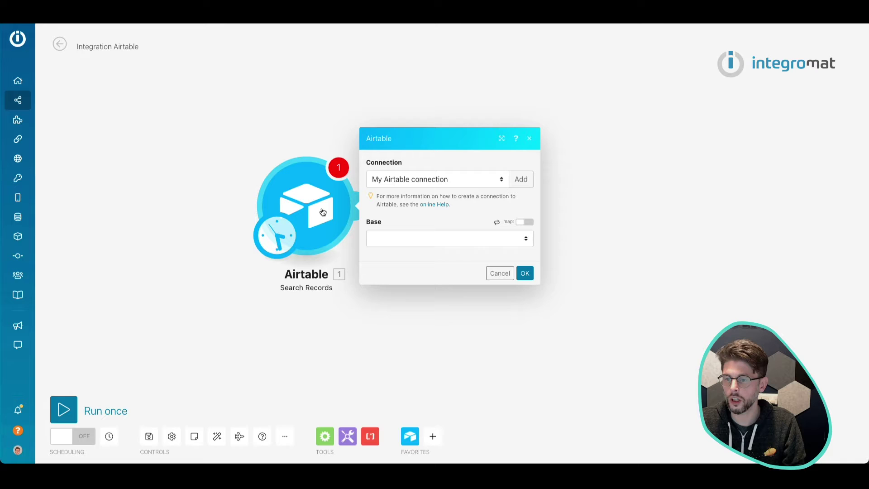
# - Point the search at the Youtube Content base and Youtube table, then save the module
pyautogui.click(431, 237)
pyautogui.scroll(-7, 444, 284)
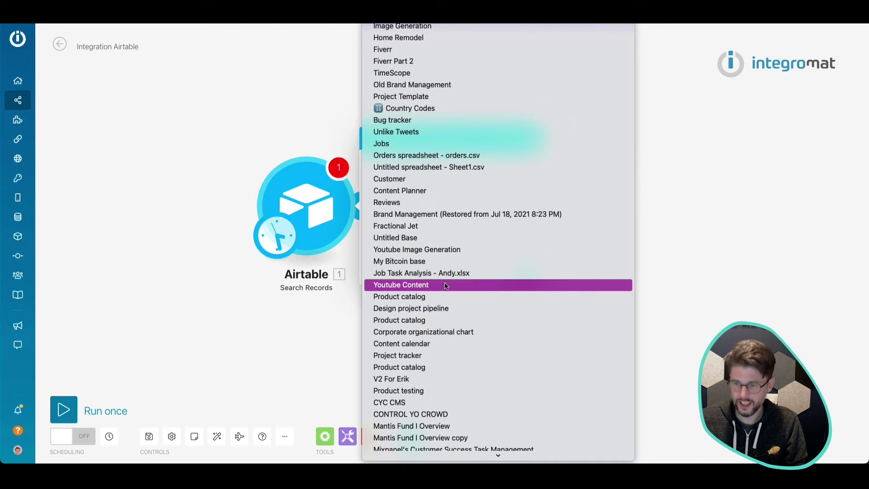
pyautogui.click(446, 285)
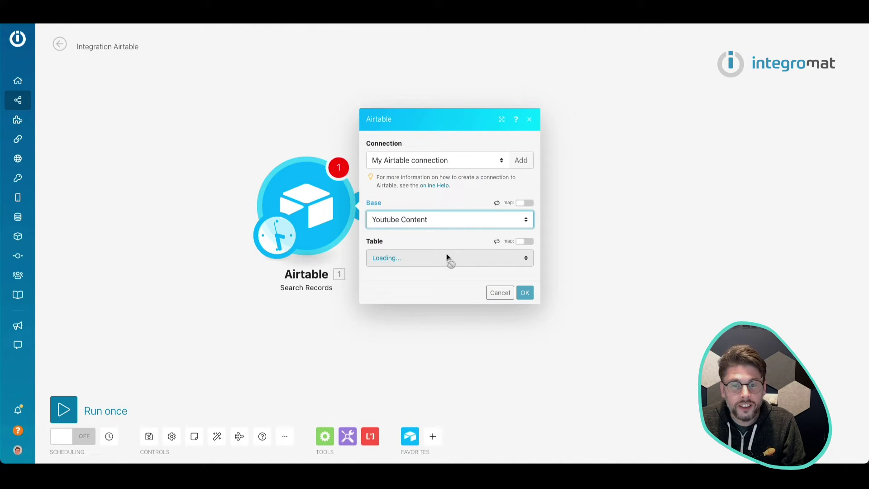
pyautogui.click(522, 259)
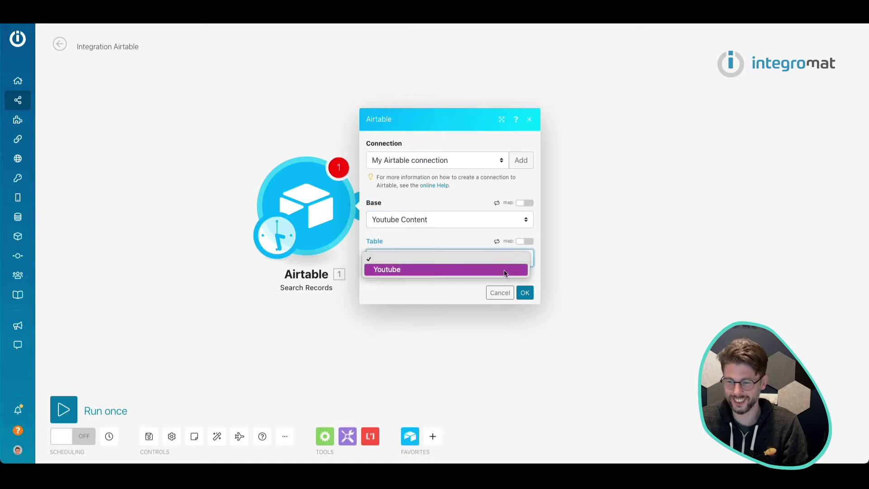
pyautogui.click(505, 272)
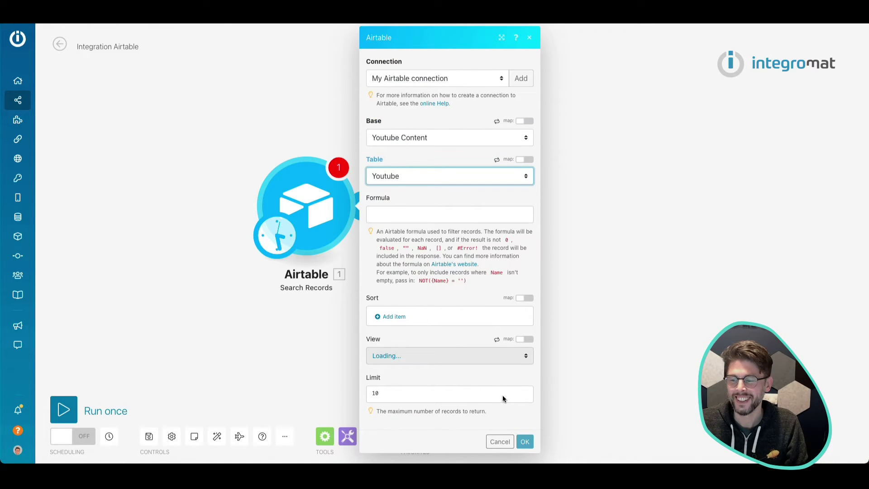
pyautogui.click(527, 445)
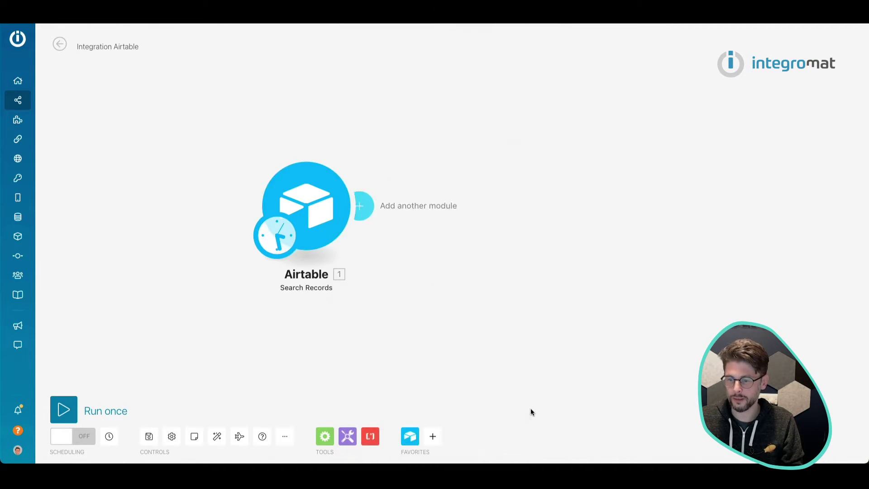
# - Run the scenario once and inspect the returned Gender and Notes values
pyautogui.click(64, 409)
pyautogui.moveTo(615, 188); pyautogui.dragTo(334, 190)
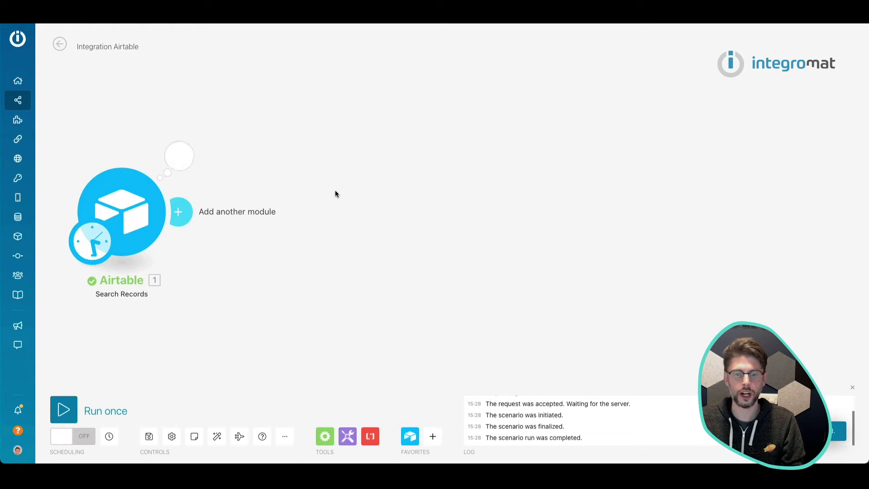
pyautogui.click(178, 156)
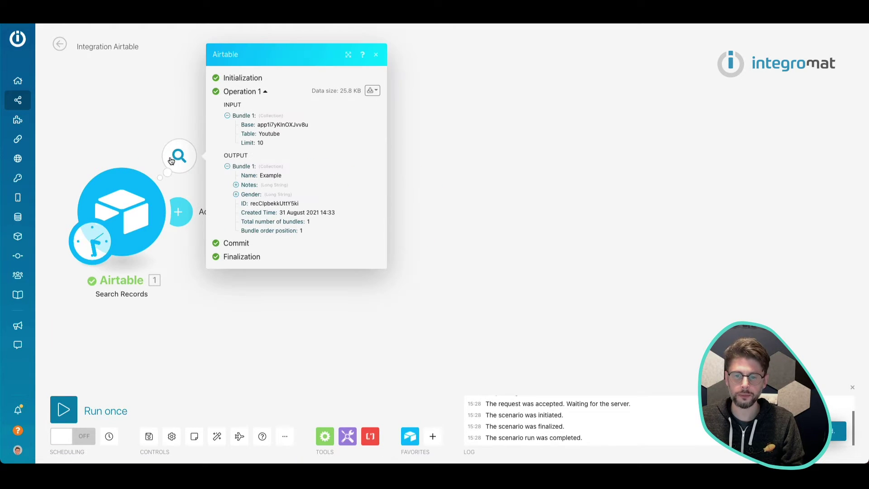
pyautogui.click(236, 194)
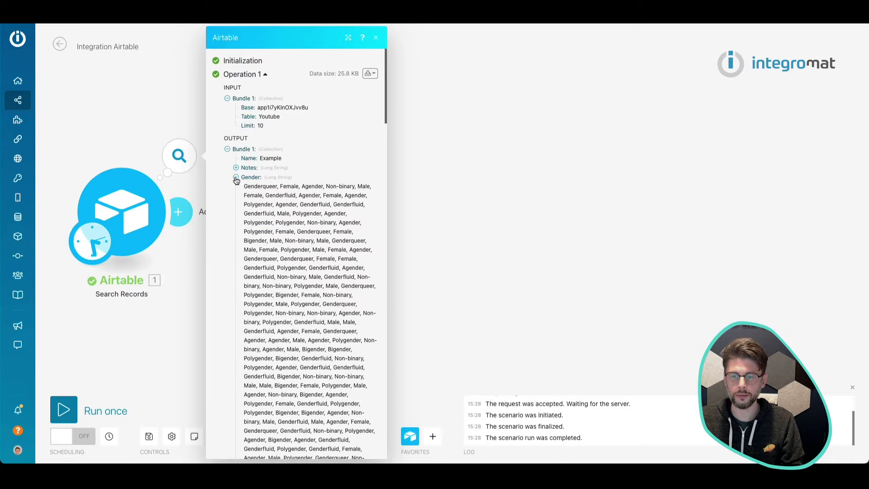
pyautogui.click(235, 178)
pyautogui.click(235, 167)
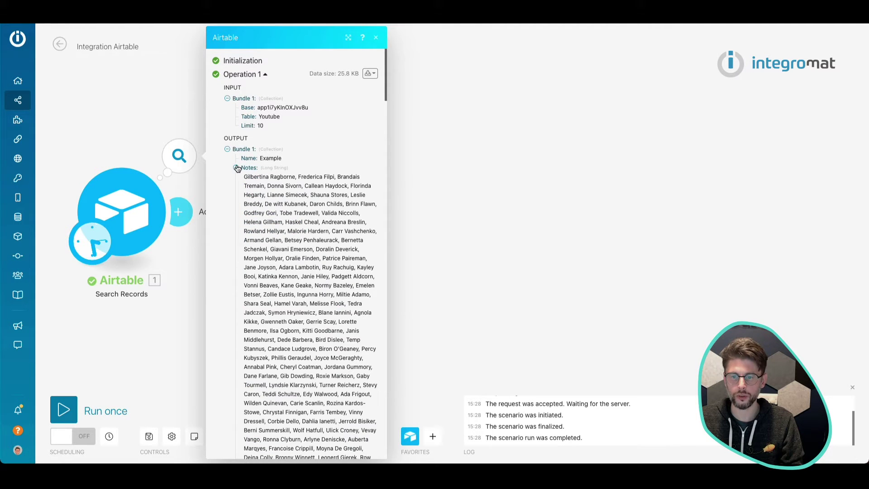
pyautogui.click(237, 168)
pyautogui.click(505, 251)
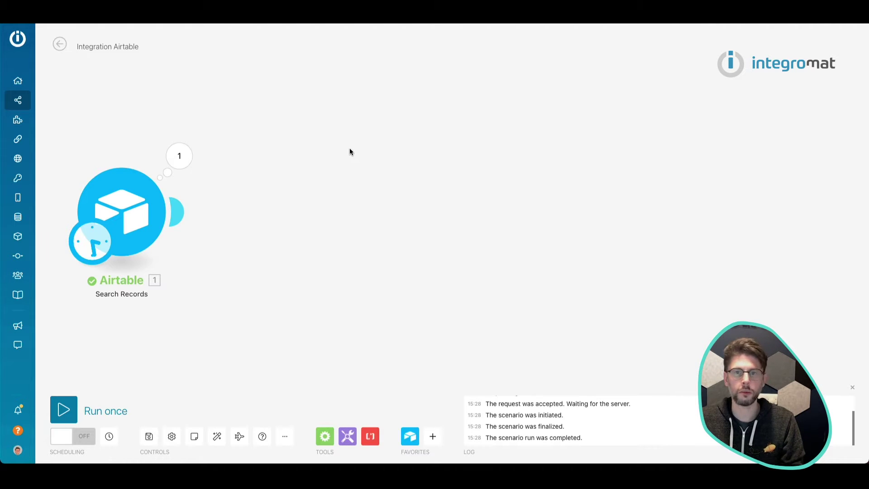
# - Run only the Airtable module and check the returned Names values
pyautogui.moveTo(122, 213); pyautogui.dragTo(194, 194)
pyautogui.rightClick(201, 218)
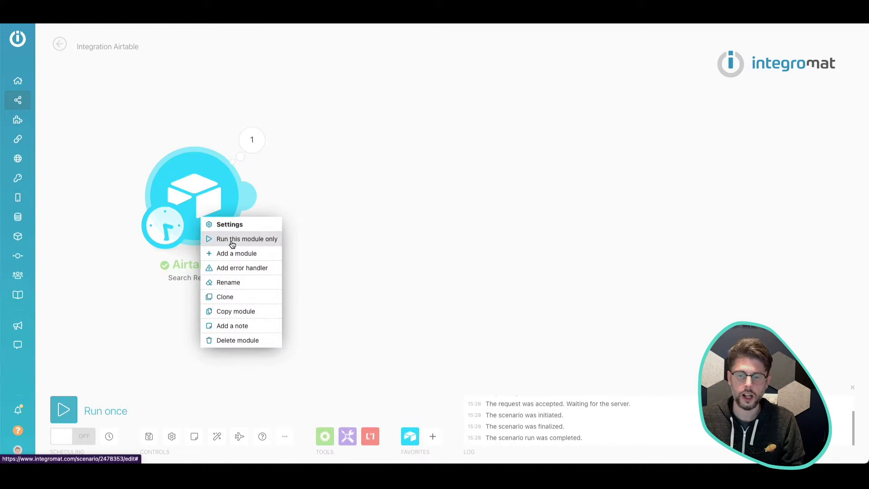
pyautogui.click(232, 244)
pyautogui.hscroll(-5, 233, 243)
pyautogui.hscroll(8, 640, 237)
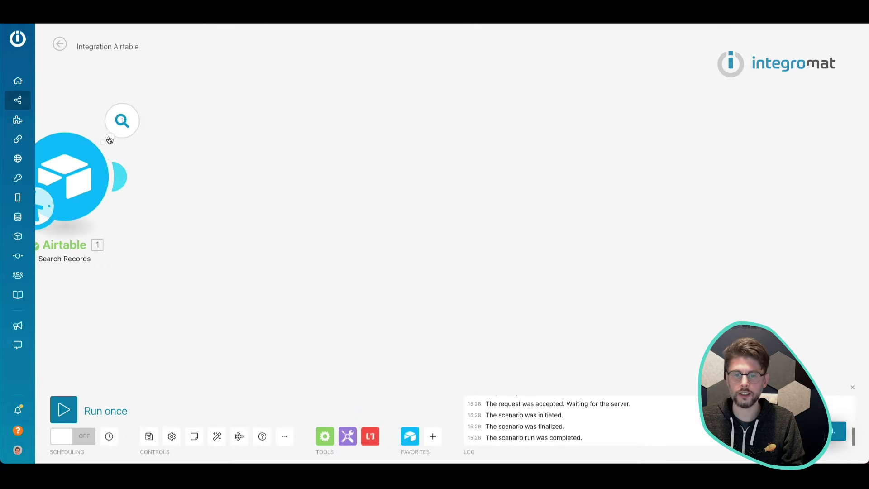
pyautogui.click(121, 121)
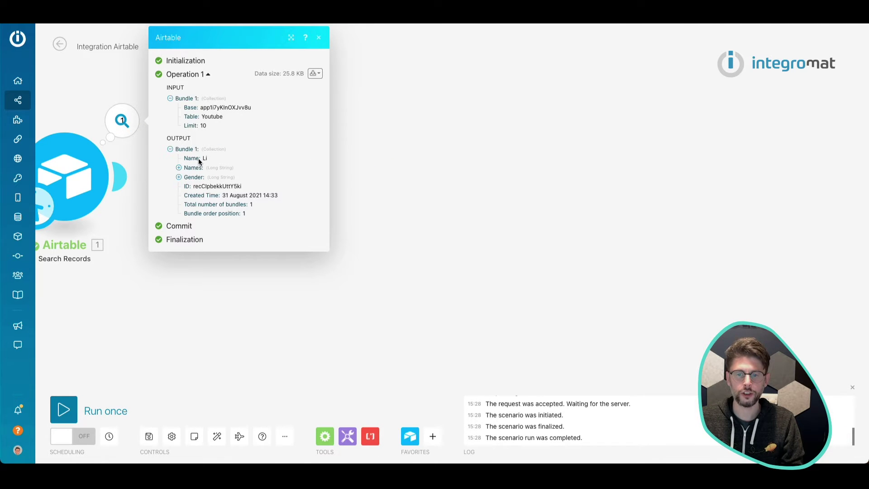
pyautogui.click(179, 168)
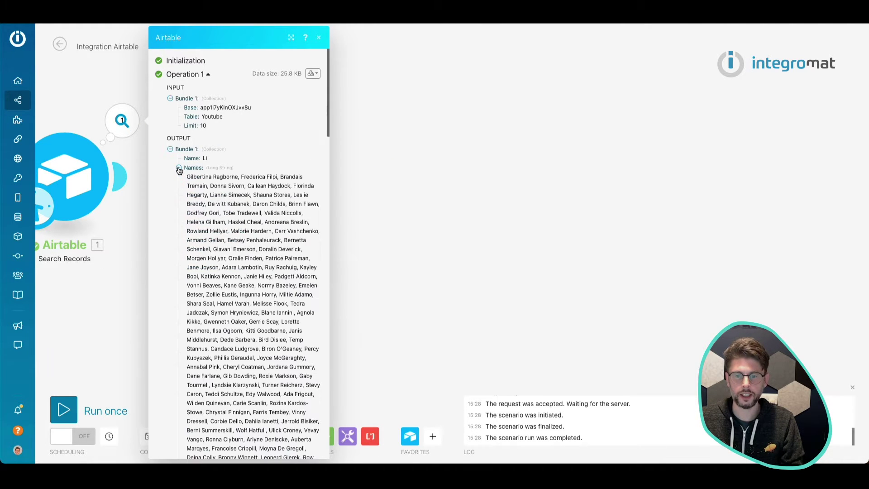
pyautogui.click(179, 170)
pyautogui.click(343, 212)
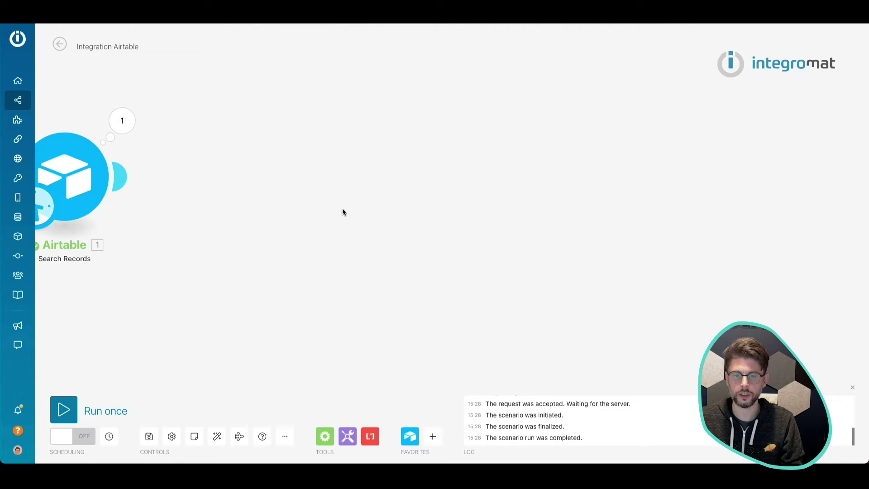
pyautogui.click(324, 435)
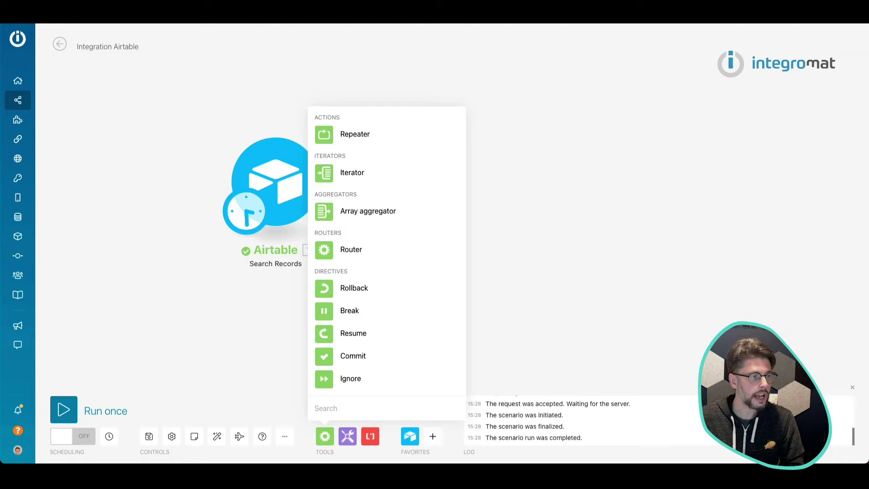
# - Add an Iterator after Airtable and map the Search Records Names field into its Array
pyautogui.click(329, 176)
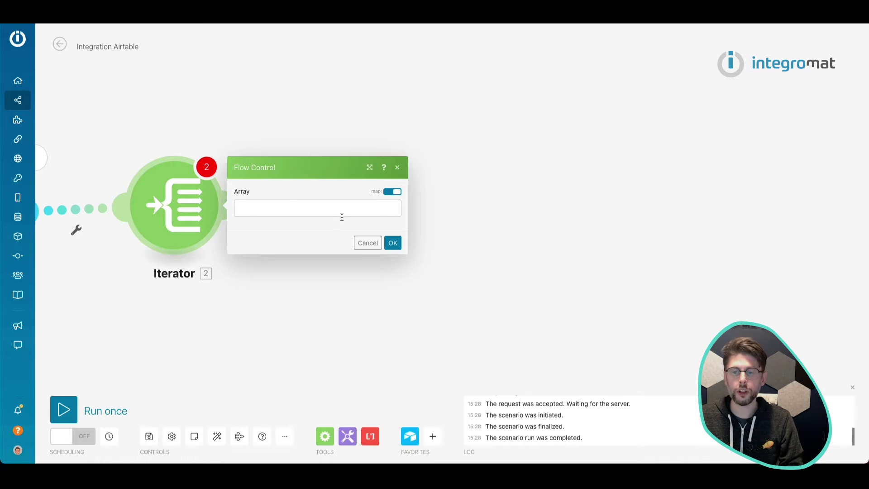
pyautogui.click(339, 210)
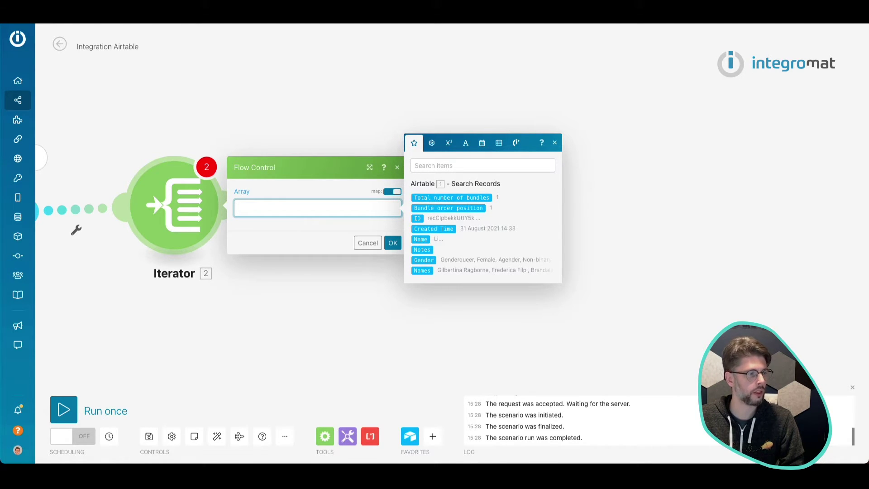
pyautogui.click(380, 222)
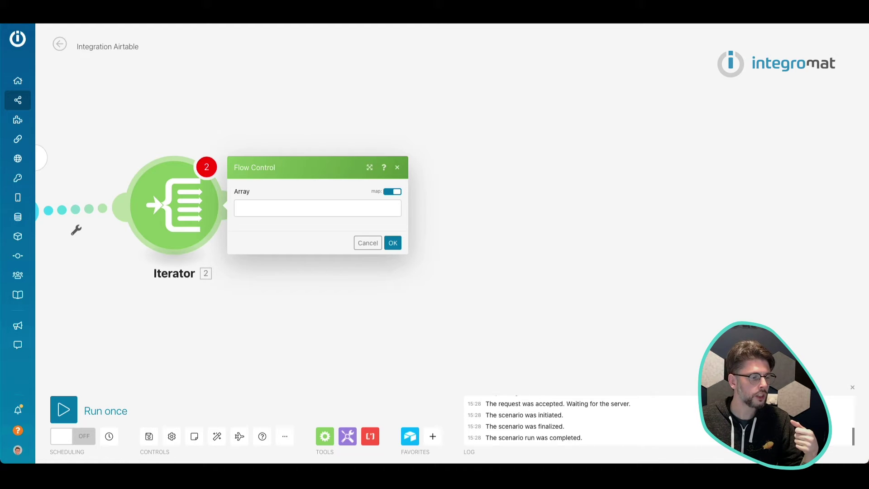
pyautogui.click(313, 360)
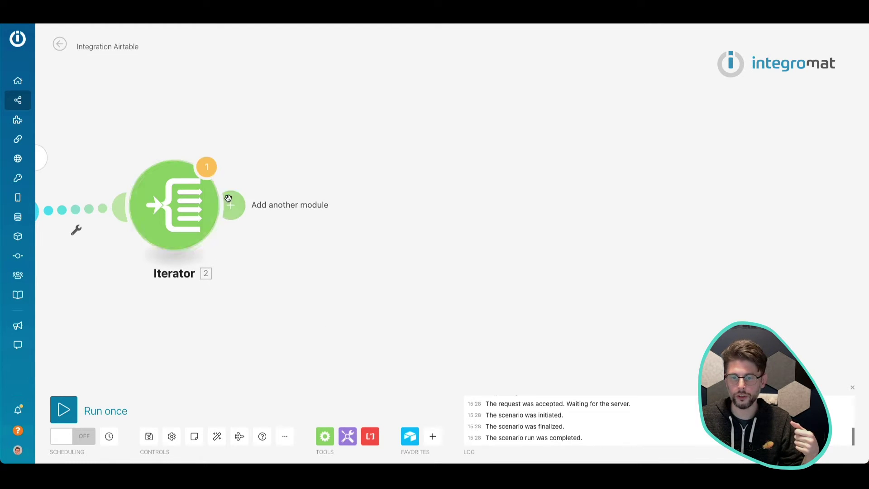
pyautogui.click(212, 202)
pyautogui.click(292, 213)
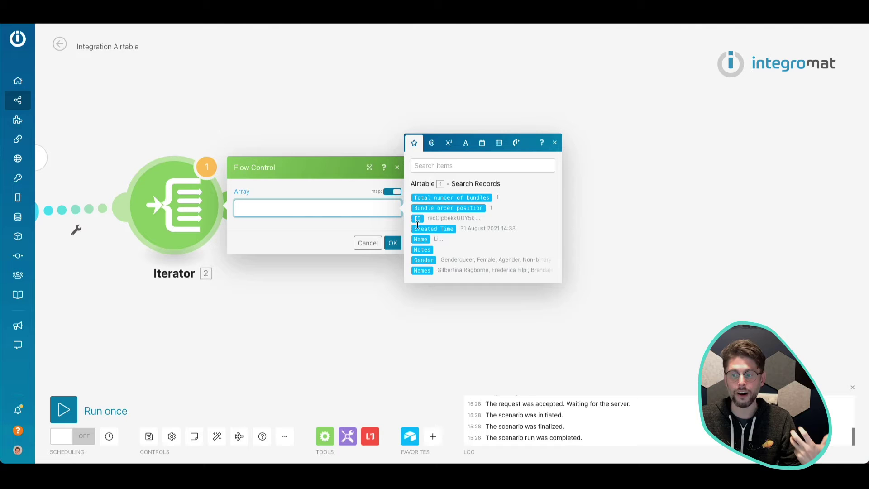
pyautogui.click(422, 270)
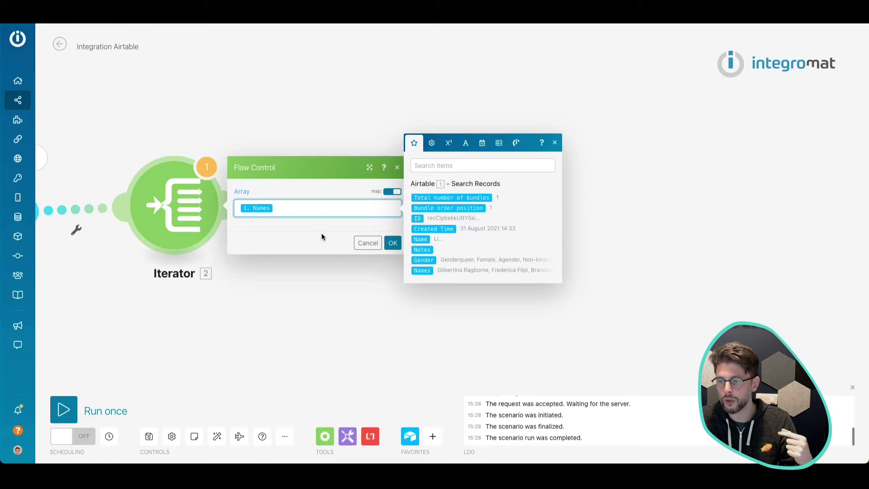
# - Replace the Array mapping with a split() text function whose first argument is Airtable Names
pyautogui.press('BackSpace')
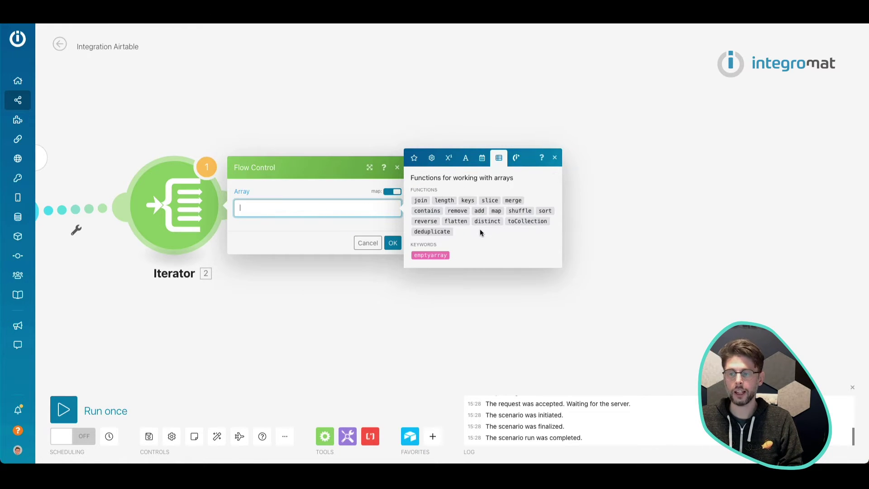
pyautogui.click(465, 157)
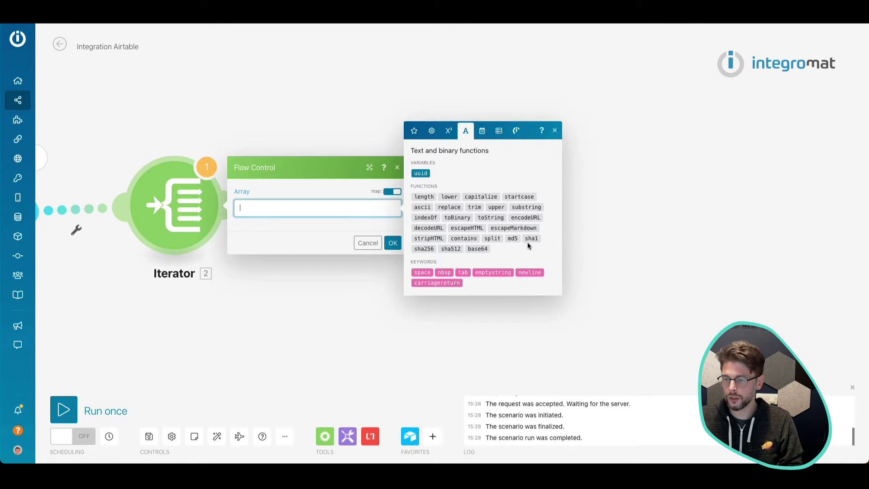
pyautogui.moveTo(498, 240)
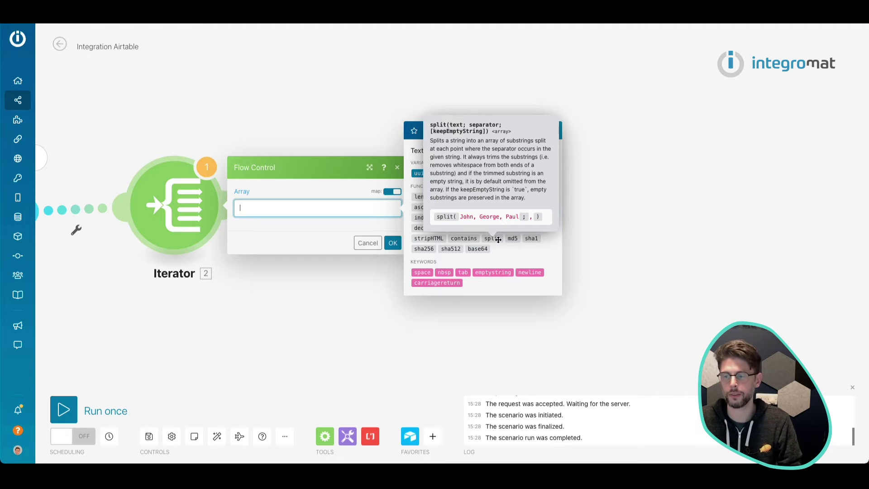
pyautogui.click(498, 240)
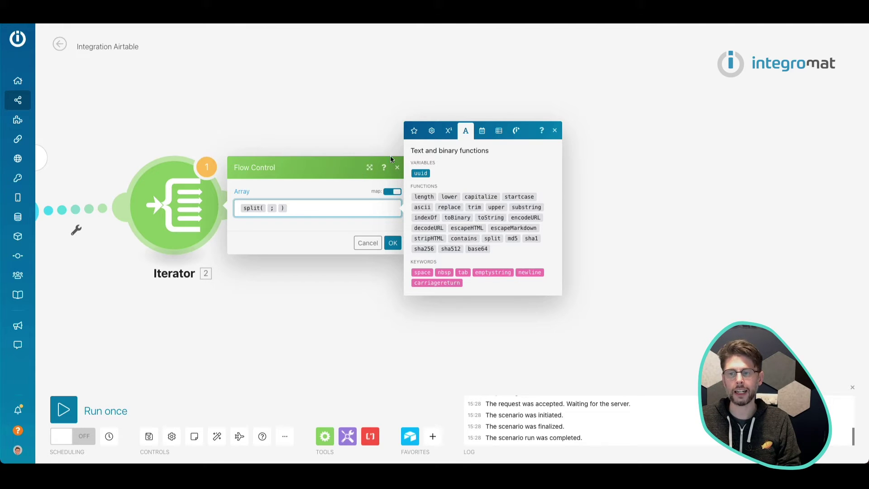
pyautogui.click(413, 131)
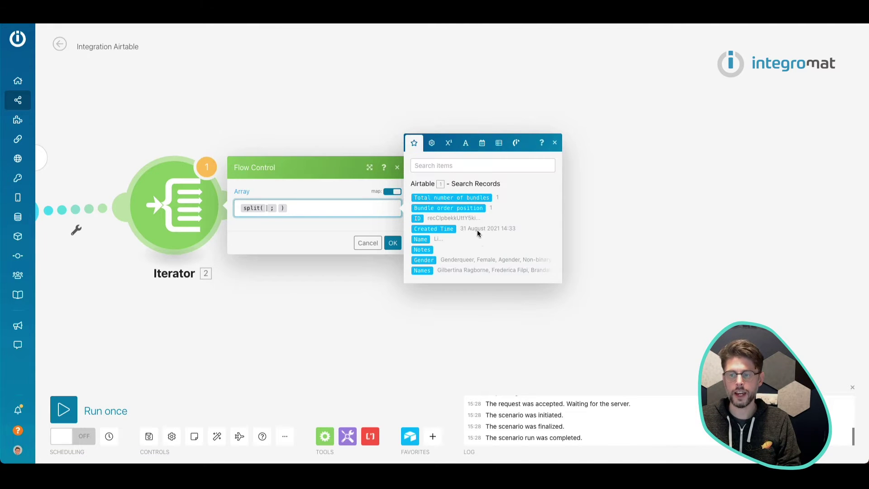
pyautogui.click(429, 271)
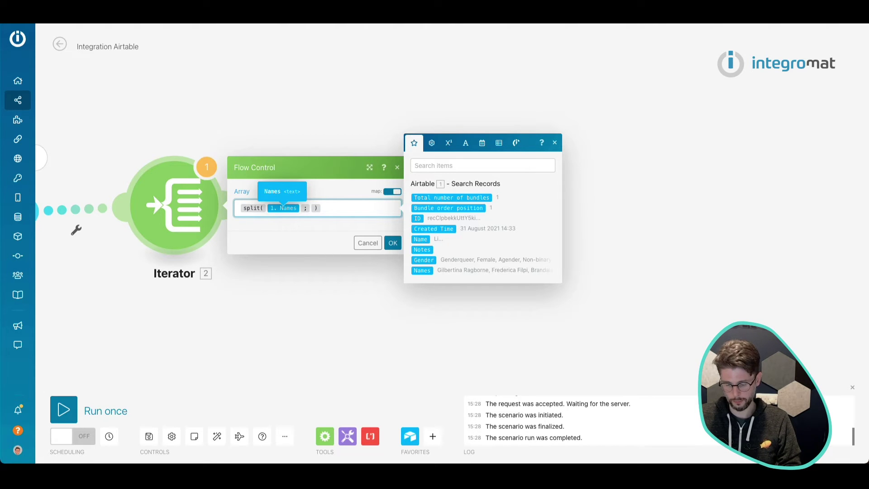
# - Use a comma as the split separator and save the Iterator settings
pyautogui.write(',')
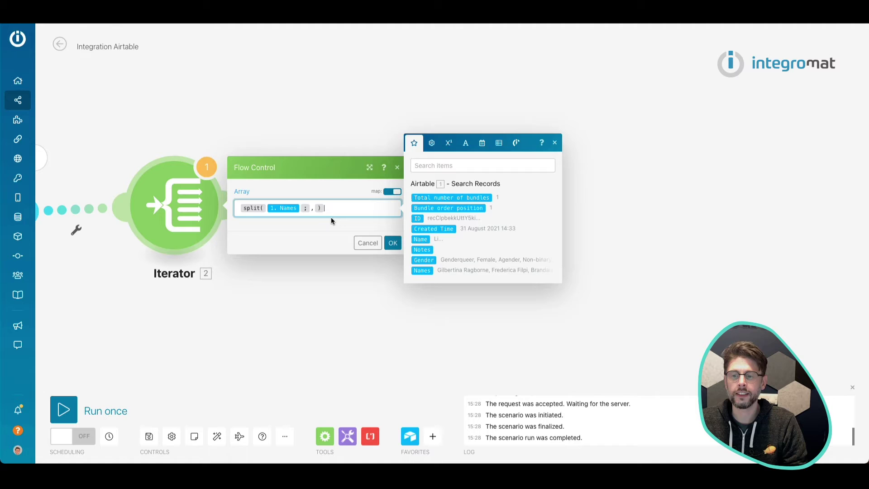
pyautogui.click(337, 221)
pyautogui.click(400, 243)
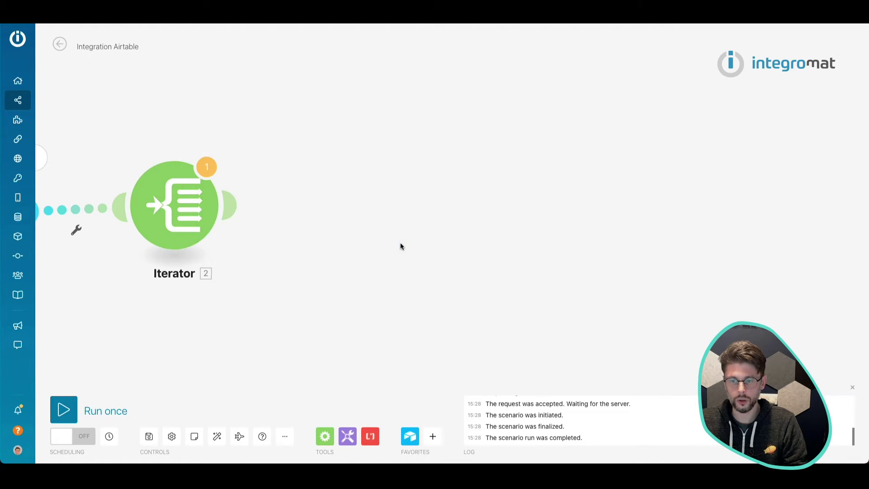
# - Run the scenario anyway and review the Iterator's output, one bundle per name
pyautogui.moveTo(300, 219); pyautogui.dragTo(573, 225)
pyautogui.rightClick(452, 209)
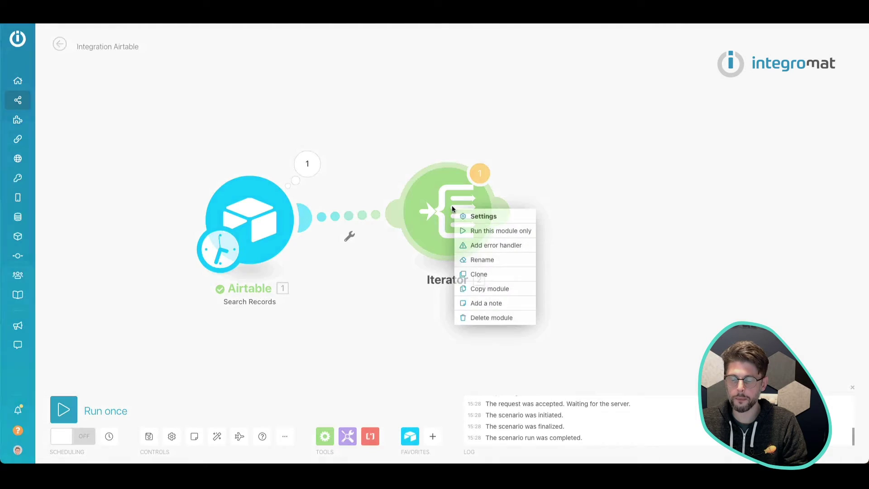
pyautogui.click(688, 214)
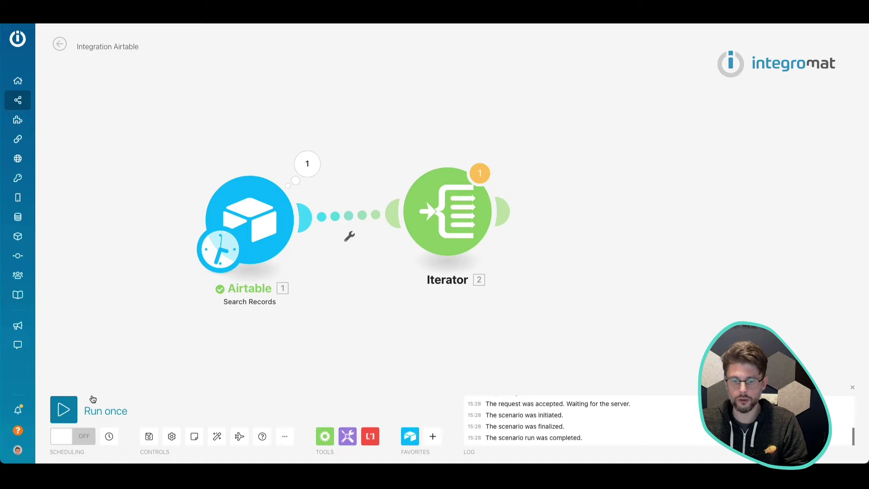
pyautogui.moveTo(327, 205); pyautogui.dragTo(262, 209)
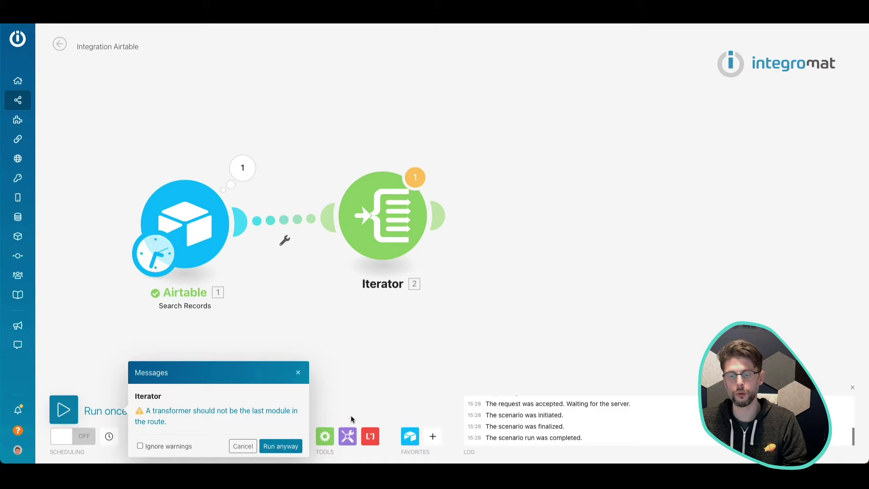
pyautogui.click(285, 445)
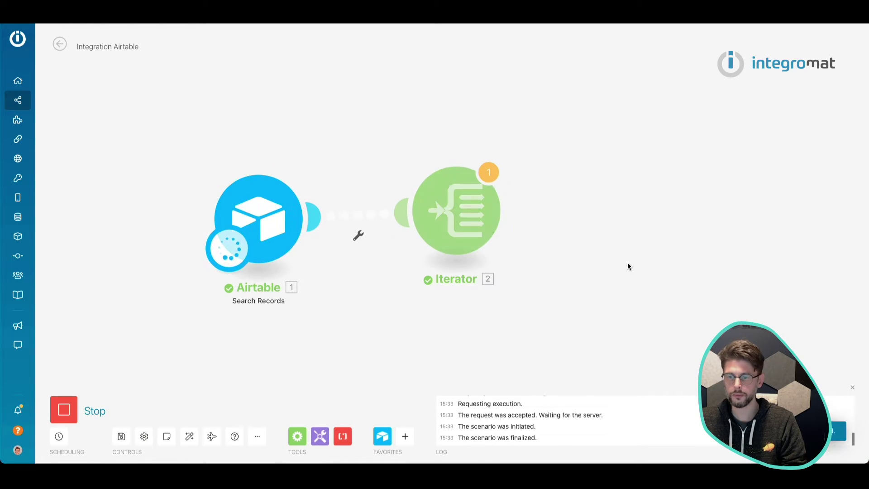
pyautogui.click(477, 216)
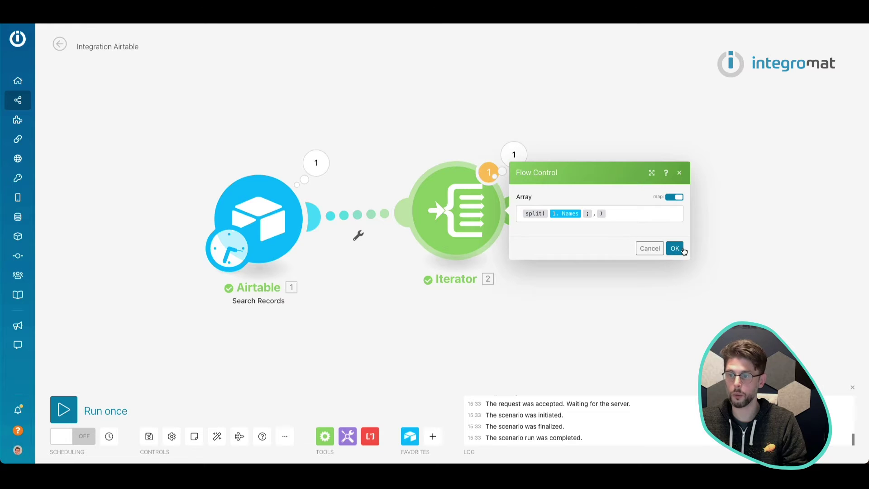
pyautogui.click(682, 250)
pyautogui.click(513, 155)
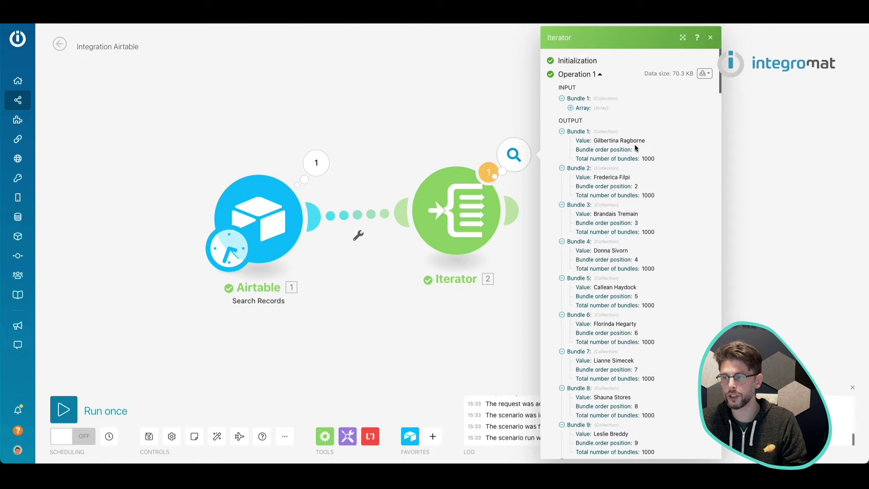
pyautogui.scroll(-10, 656, 319)
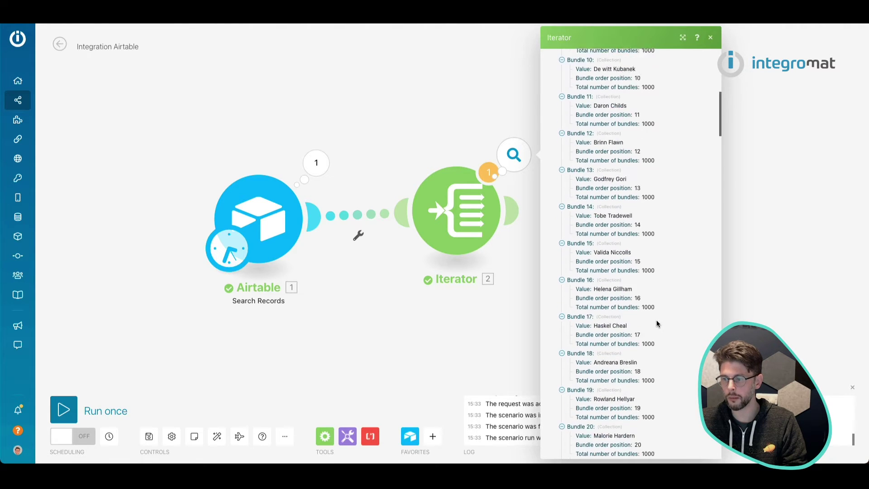
pyautogui.moveTo(631, 301); pyautogui.dragTo(322, 297)
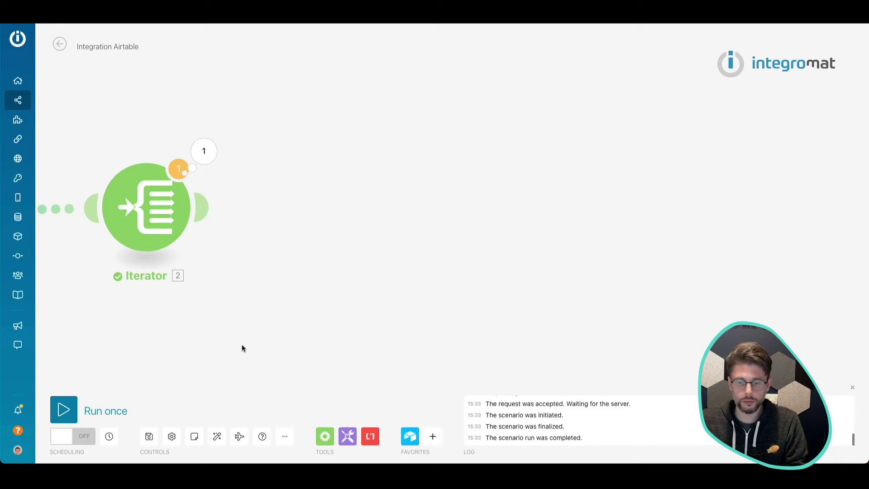
pyautogui.click(334, 440)
# - Add an Array aggregator after the Iterator, auto-align the modules, and open its settings
pyautogui.click(317, 214)
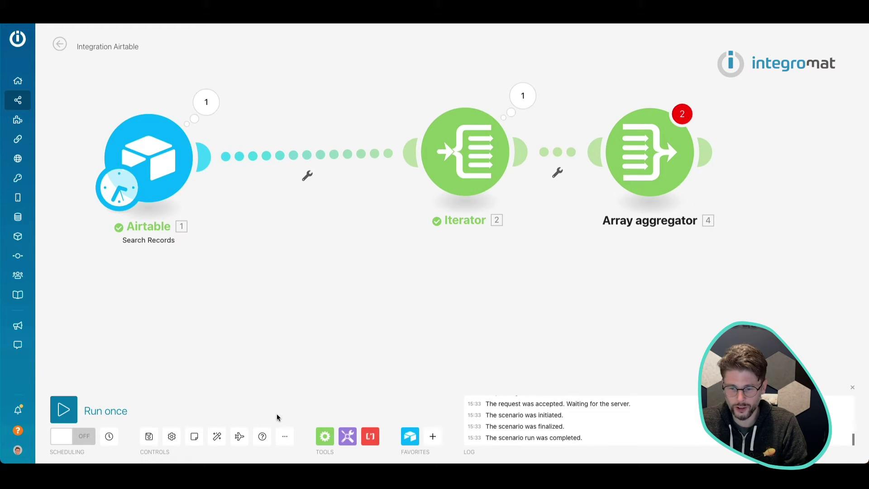
pyautogui.click(218, 437)
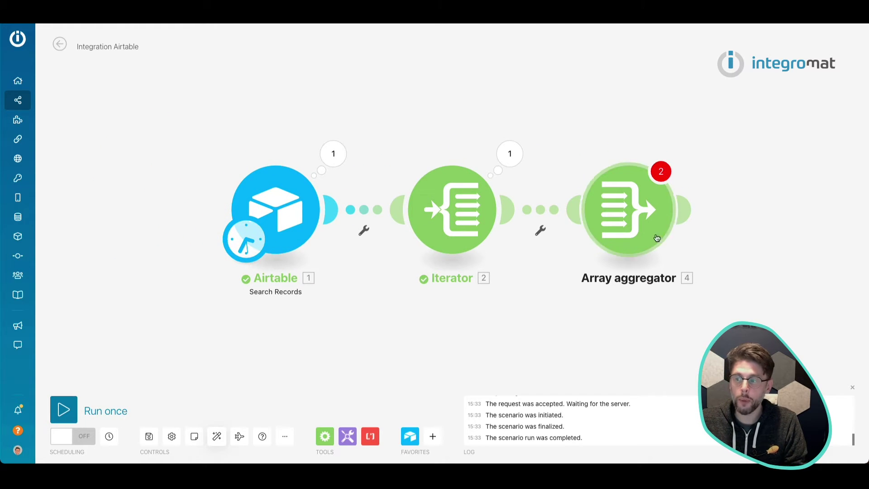
pyautogui.moveTo(844, 264); pyautogui.dragTo(645, 264)
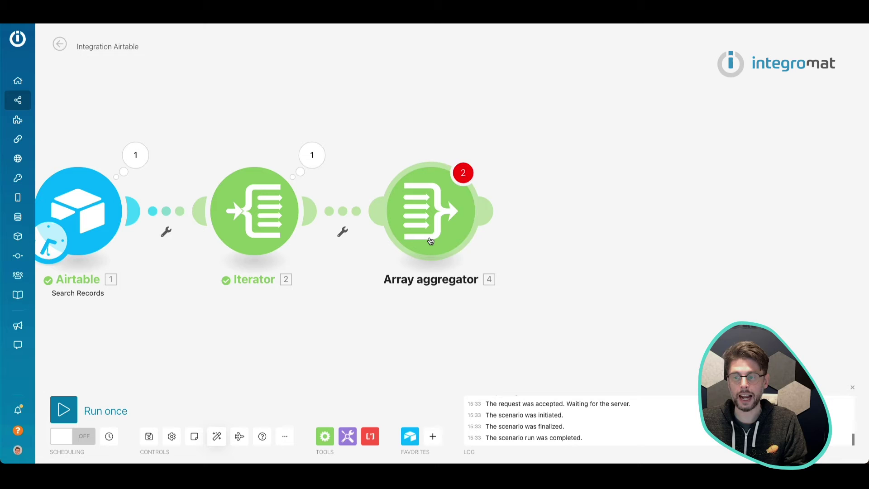
pyautogui.click(430, 241)
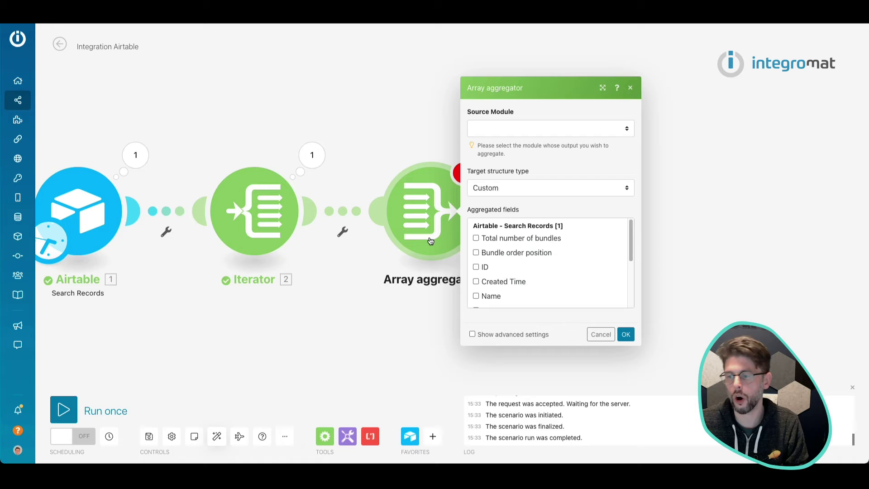
# - Set Source Module to Iterator [2], tick its Value field, and save the aggregator
pyautogui.scroll(-5, 574, 273)
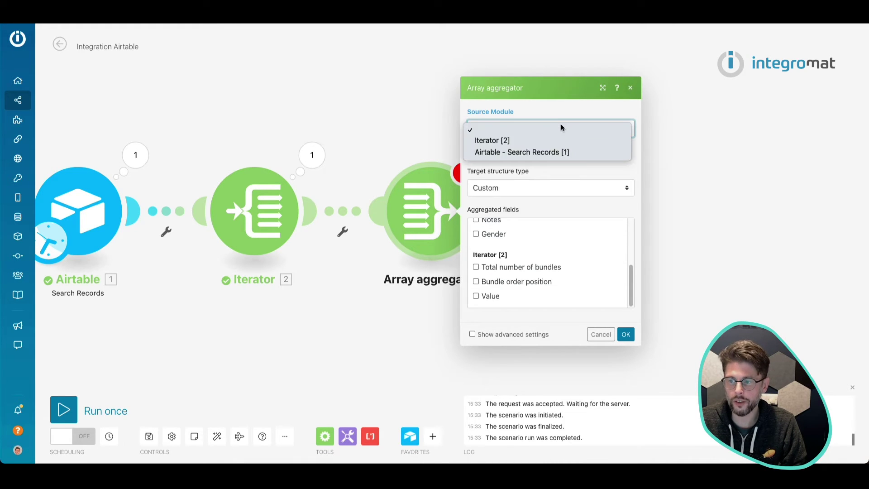
pyautogui.click(559, 126)
pyautogui.click(563, 140)
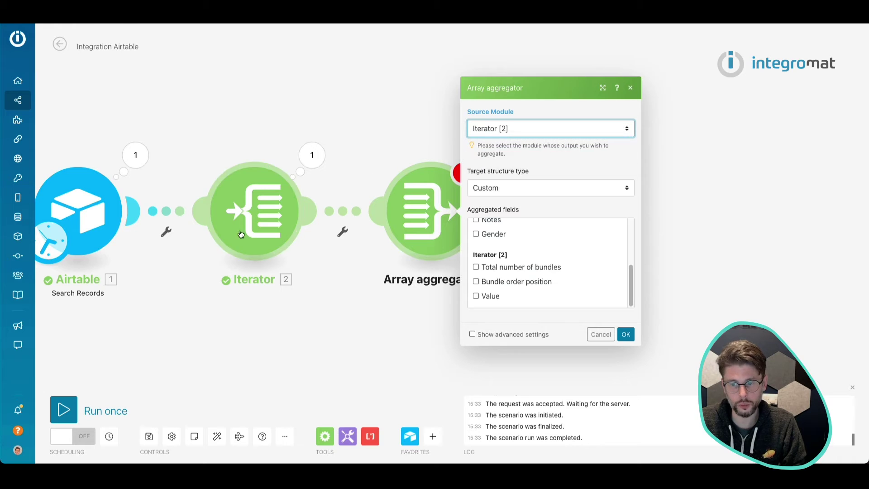
pyautogui.click(618, 156)
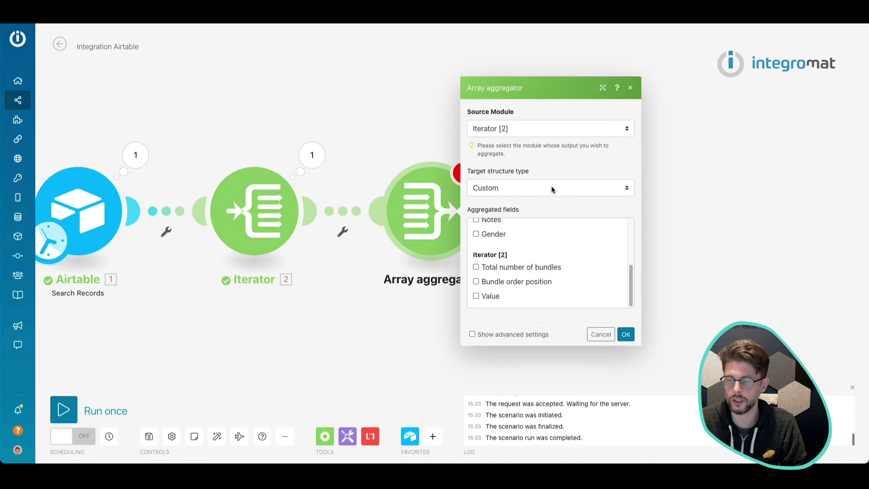
pyautogui.click(476, 297)
pyautogui.click(625, 334)
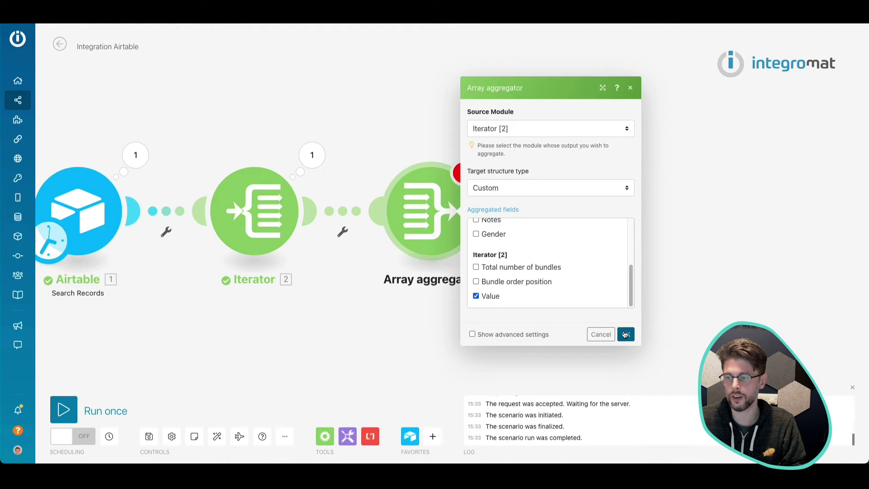
pyautogui.moveTo(579, 253); pyautogui.dragTo(683, 250)
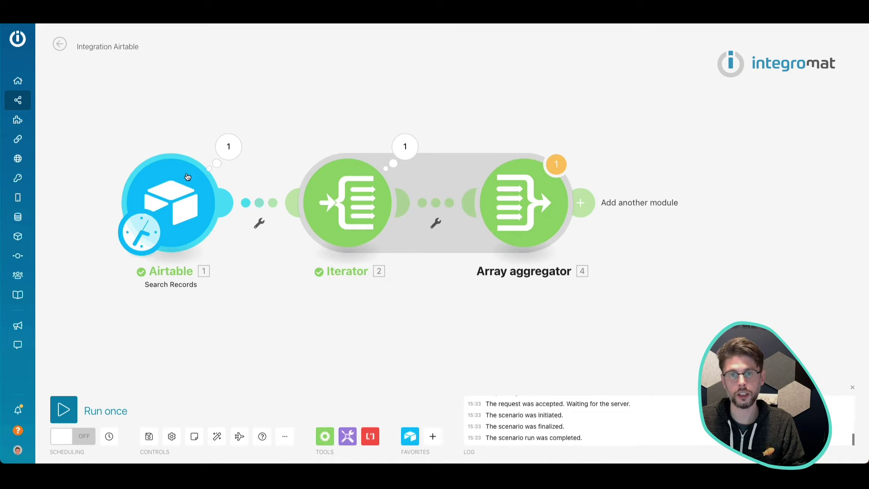
# - Review the Iterator bundles and the Airtable module's full Names output
pyautogui.click(405, 146)
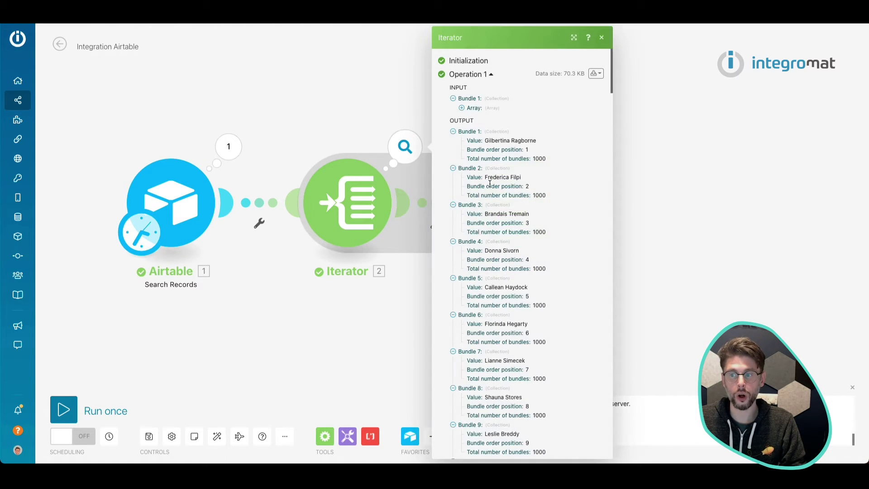
pyautogui.click(249, 268)
pyautogui.click(229, 146)
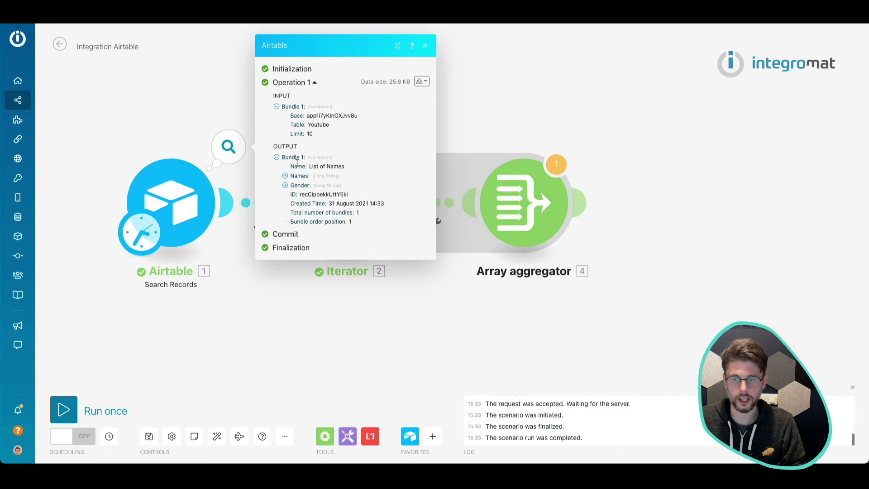
pyautogui.click(285, 176)
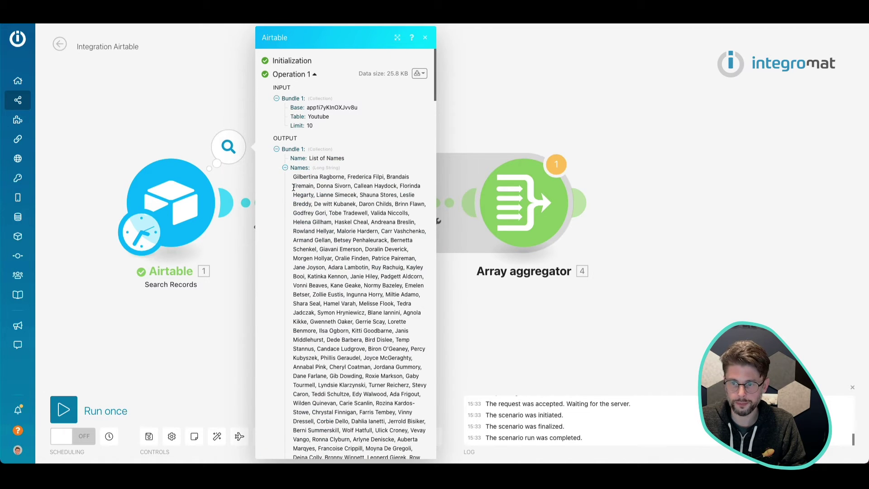
pyautogui.click(706, 300)
pyautogui.click(405, 146)
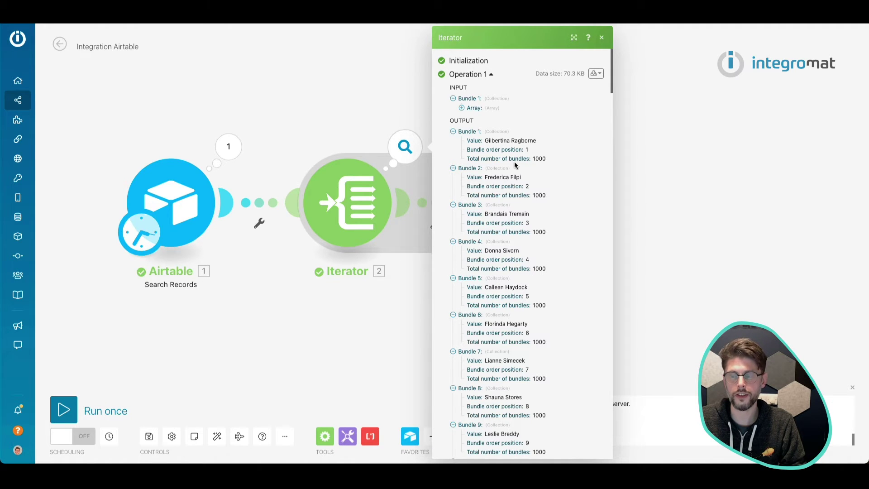
pyautogui.click(319, 225)
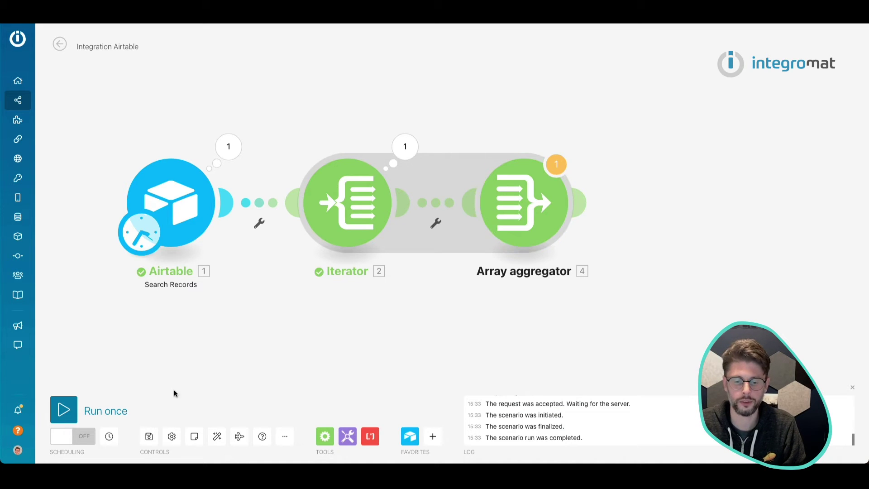
# - Rerun the scenario anyway and inspect the Array aggregator's single aggregated output
pyautogui.click(63, 410)
pyautogui.click(275, 448)
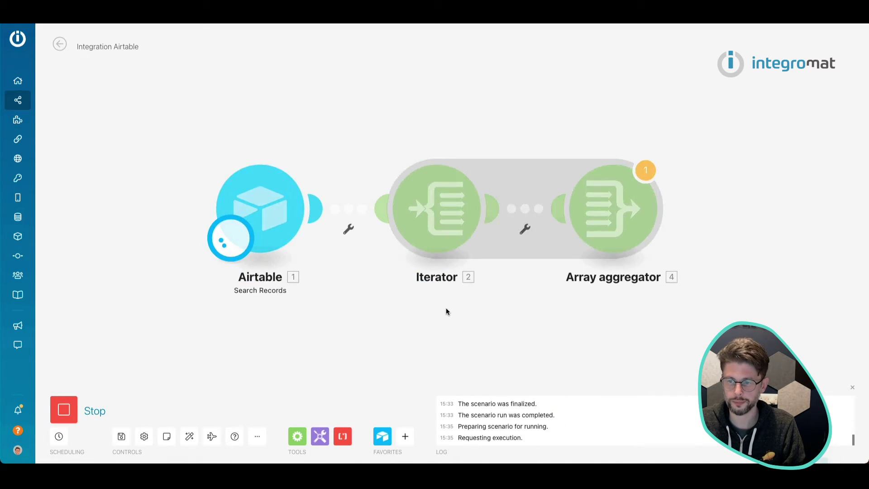
pyautogui.moveTo(624, 315); pyautogui.dragTo(442, 301)
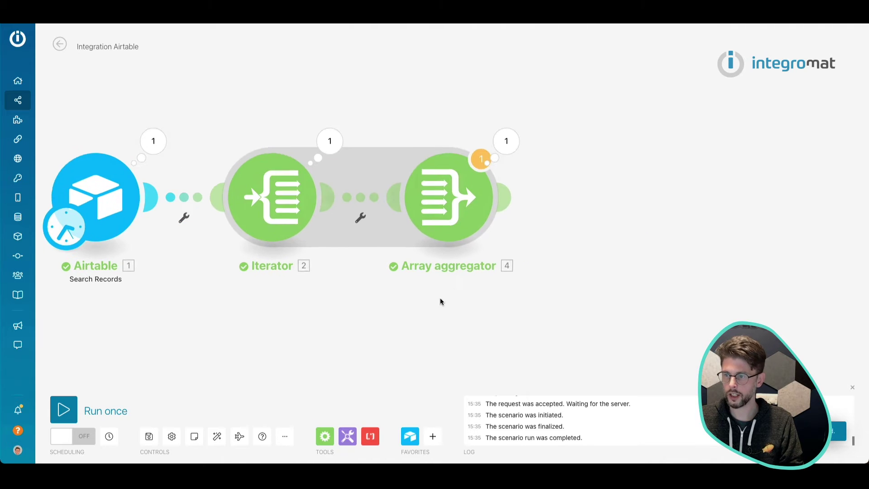
pyautogui.click(500, 140)
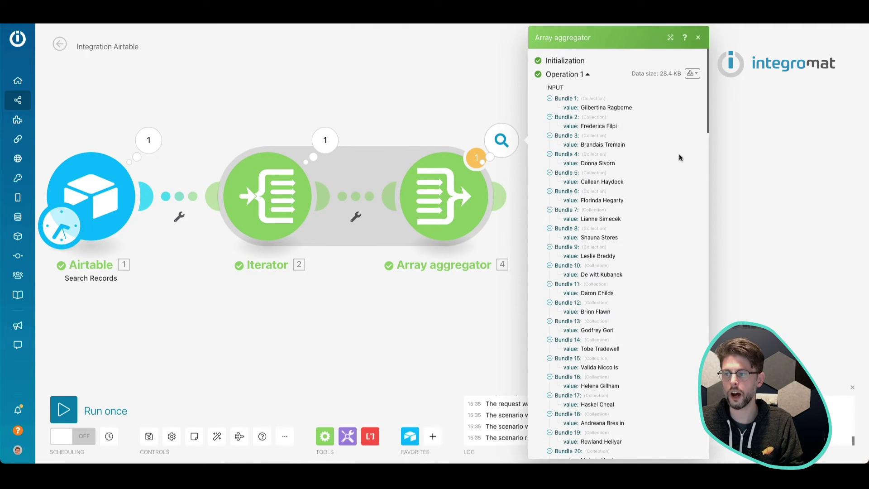
pyautogui.click(746, 132)
# - Add a Set variable module named test_variable holding the aggregated 4. Array[]
pyautogui.moveTo(747, 131); pyautogui.dragTo(548, 164)
pyautogui.click(347, 435)
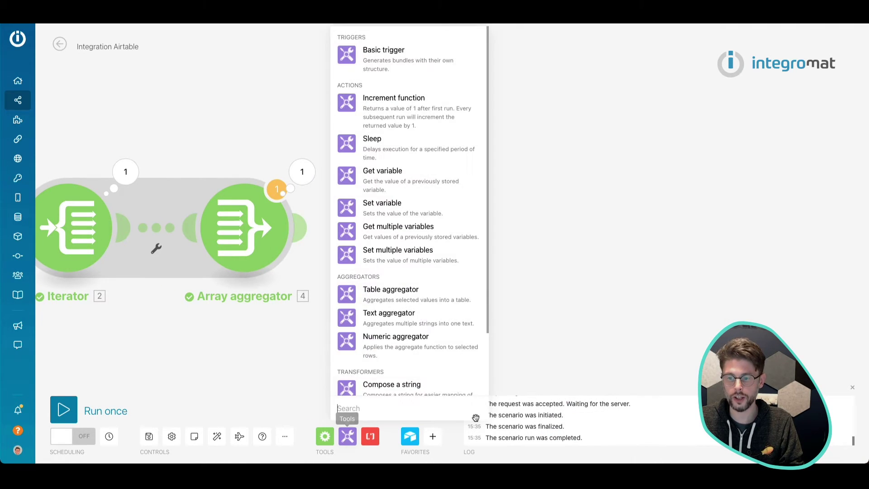
pyautogui.click(346, 207)
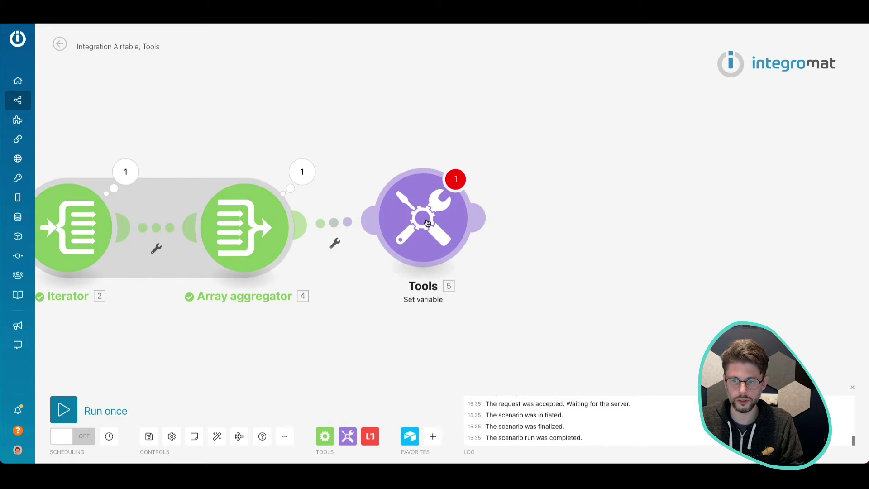
pyautogui.click(514, 256)
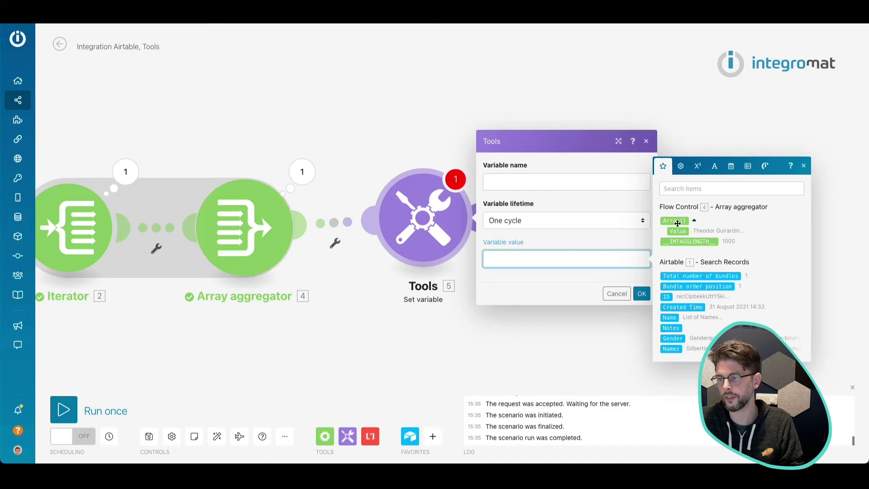
pyautogui.click(672, 221)
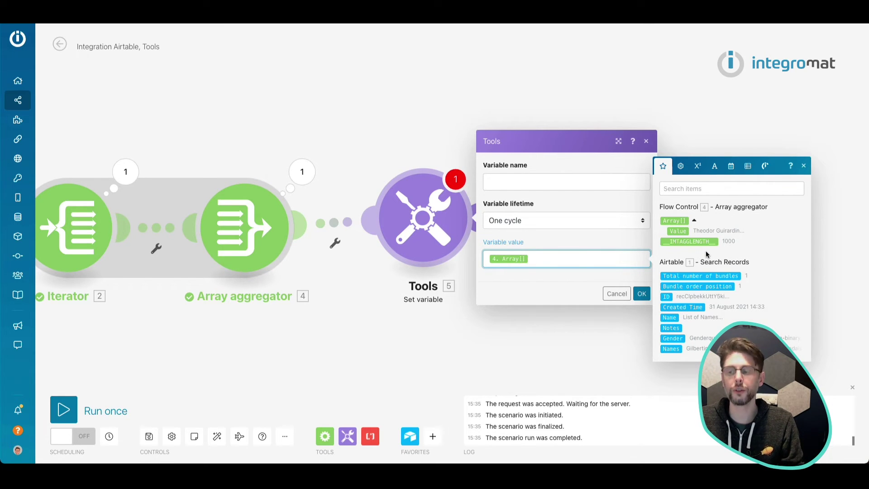
pyautogui.click(610, 277)
pyautogui.click(526, 175)
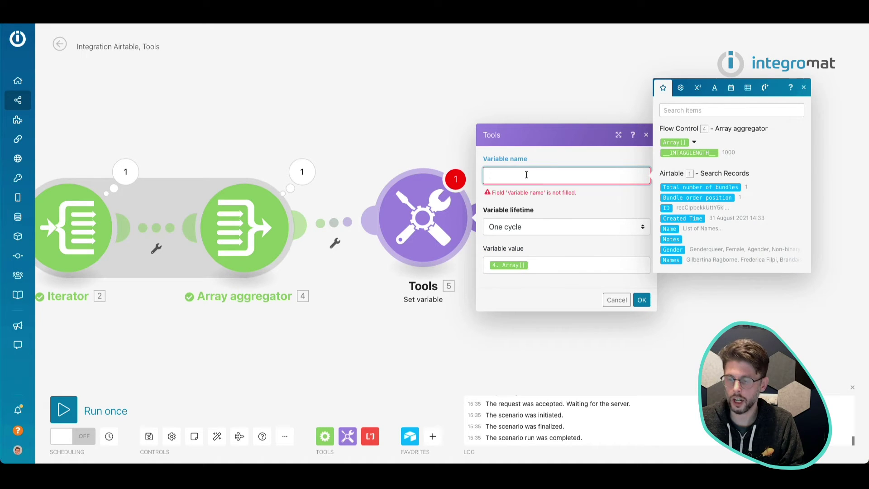
pyautogui.write('test_variable')
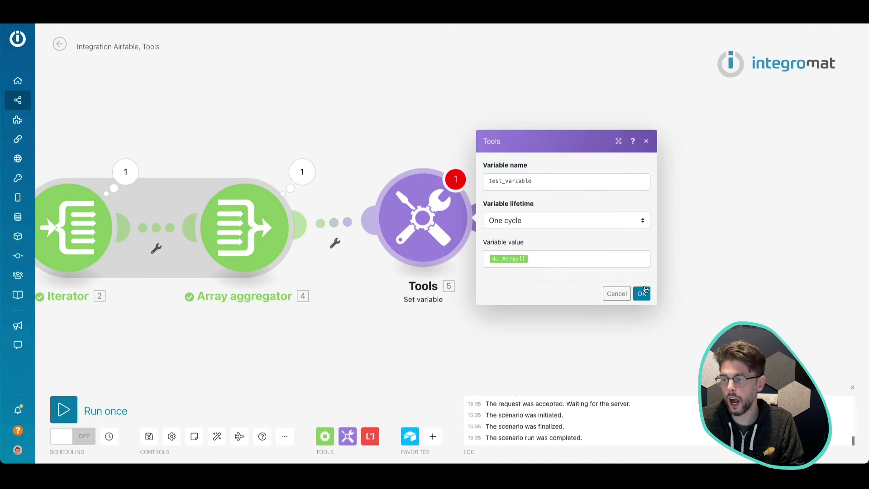
pyautogui.click(642, 294)
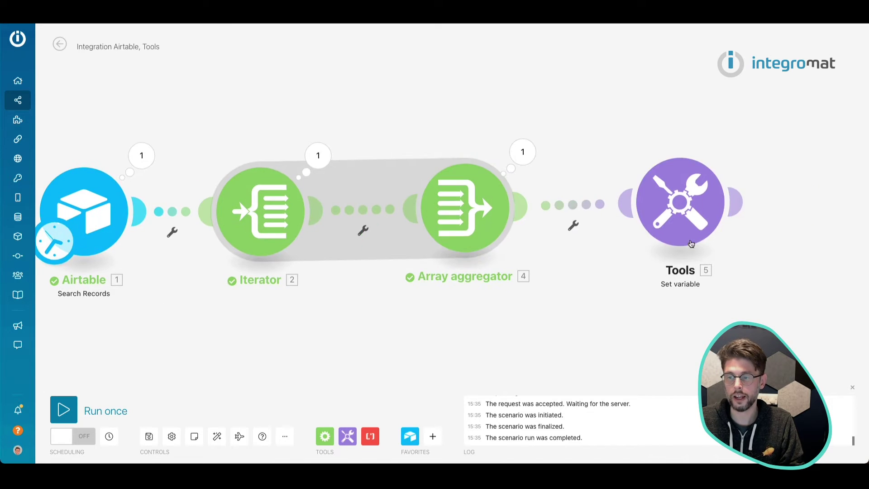
# - Move the Array aggregator aside and start a link filter with 1. Gender as the first operand
pyautogui.moveTo(447, 234); pyautogui.dragTo(579, 235)
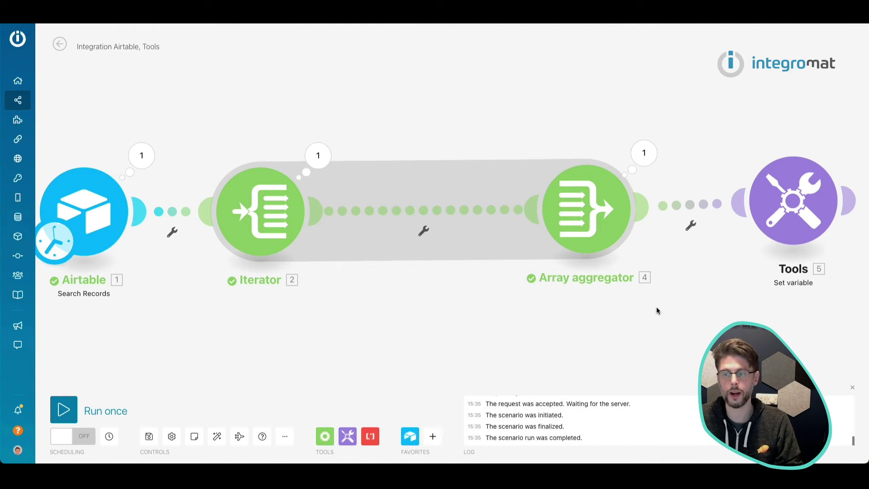
pyautogui.click(458, 225)
pyautogui.click(527, 207)
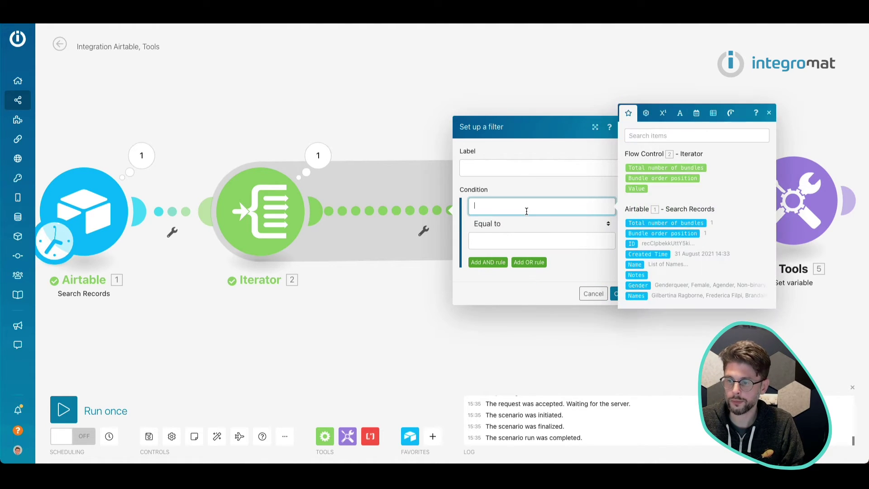
pyautogui.click(636, 295)
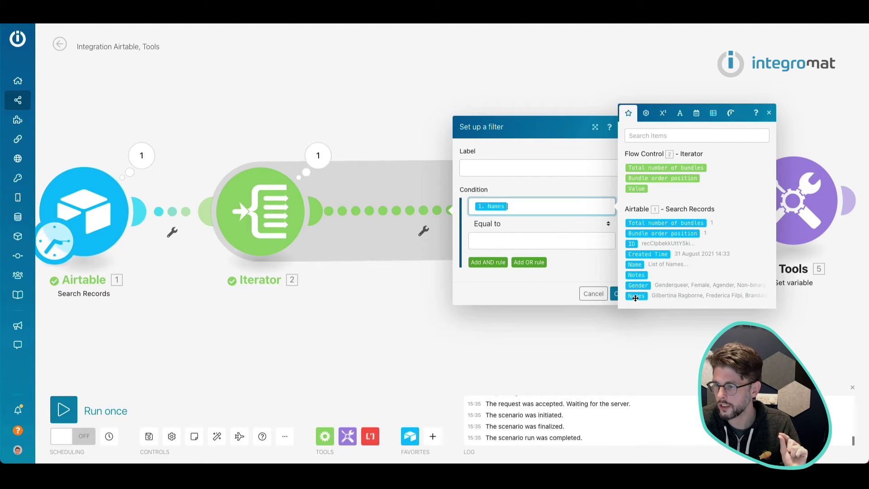
pyautogui.click(545, 206)
pyautogui.press('BackSpace')
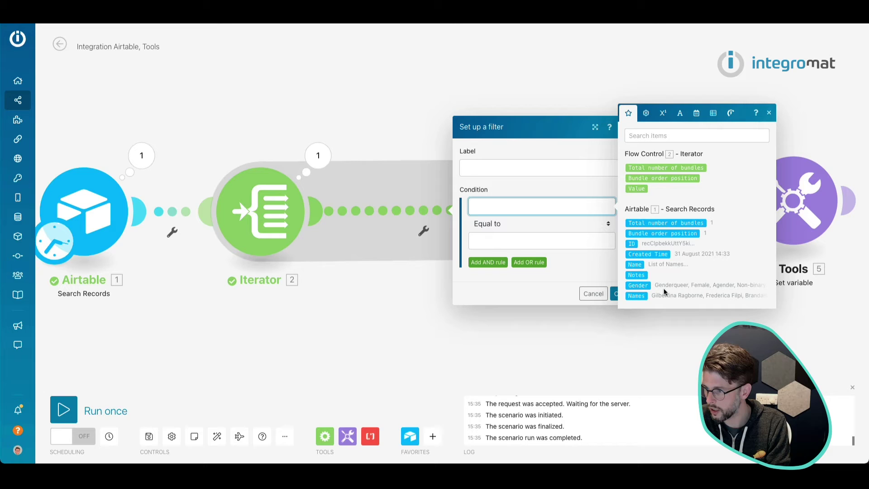
pyautogui.click(637, 285)
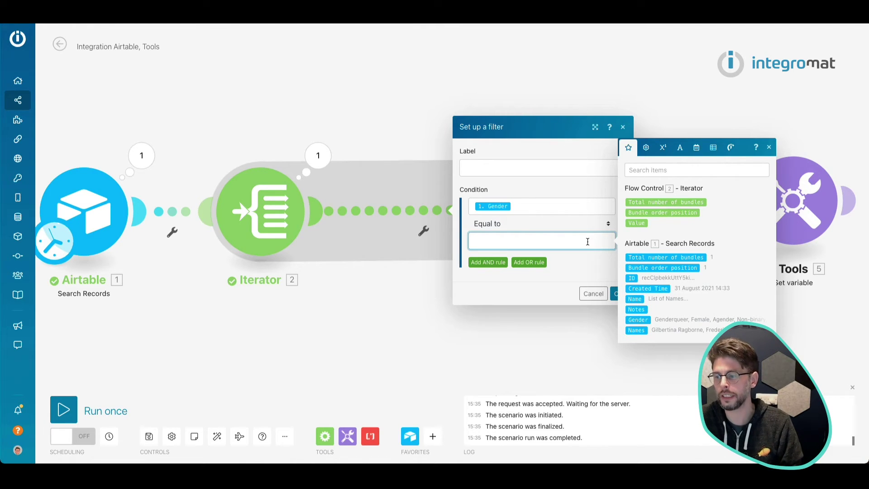
# - Set the filter's comparison to Equal to split(1. Gender; ,) and save it
pyautogui.click(657, 326)
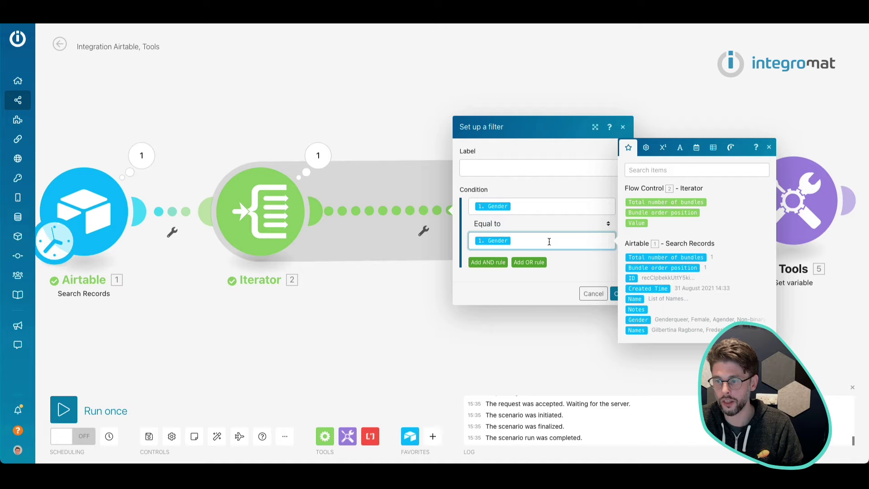
pyautogui.press('BackSpace')
pyautogui.click(680, 148)
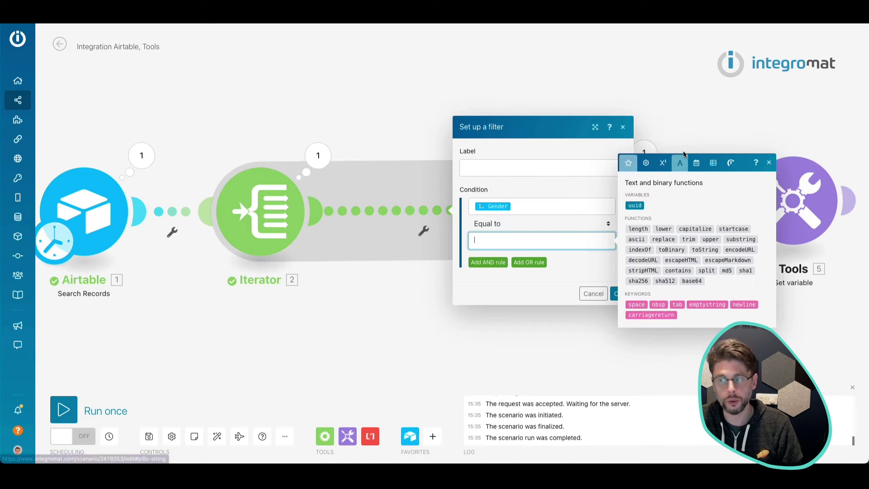
pyautogui.click(706, 270)
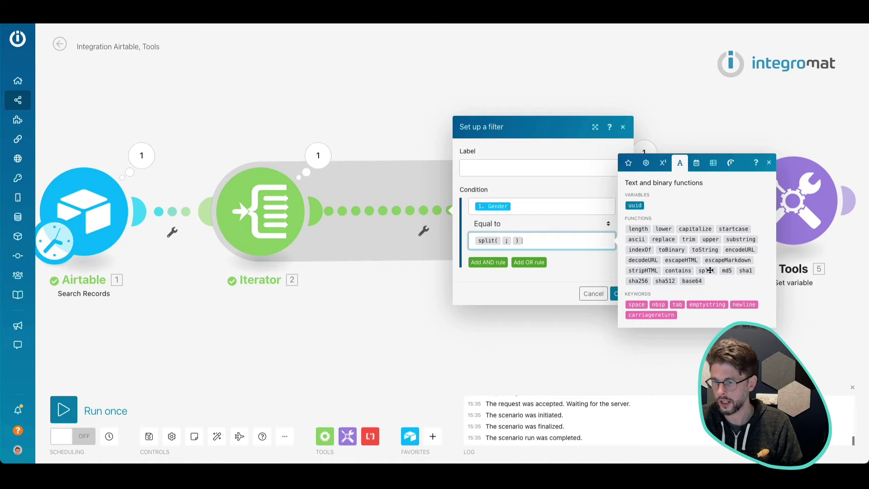
pyautogui.write('1. Gender')
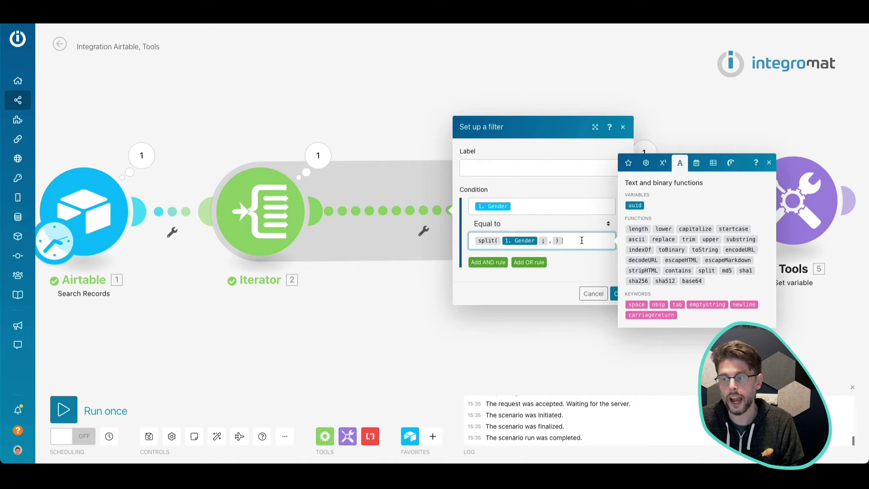
pyautogui.click(596, 281)
pyautogui.click(617, 294)
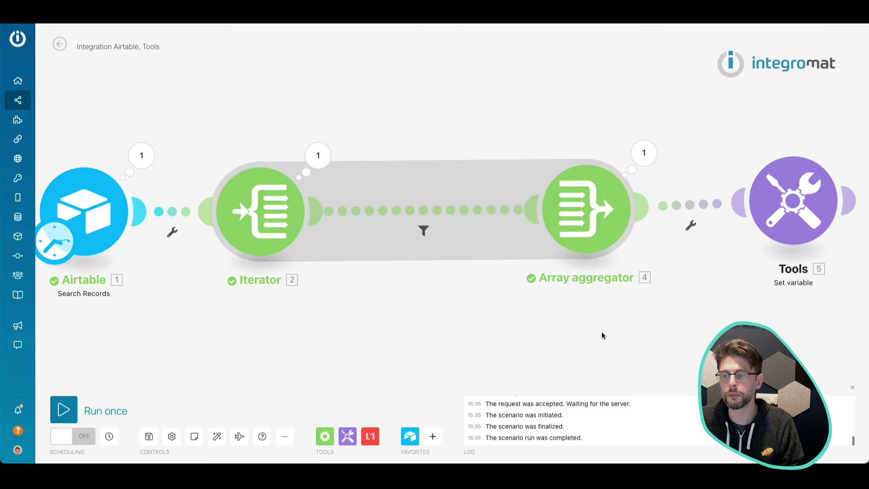
pyautogui.moveTo(725, 282); pyautogui.dragTo(403, 245)
# - Review the Set variable and Array aggregator settings without changing them
pyautogui.click(461, 183)
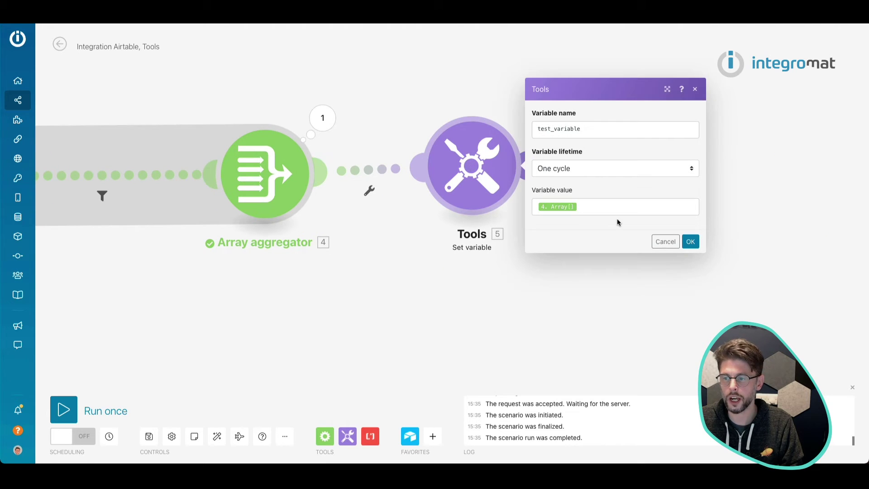
pyautogui.click(689, 241)
pyautogui.click(264, 174)
pyautogui.scroll(-5, 394, 249)
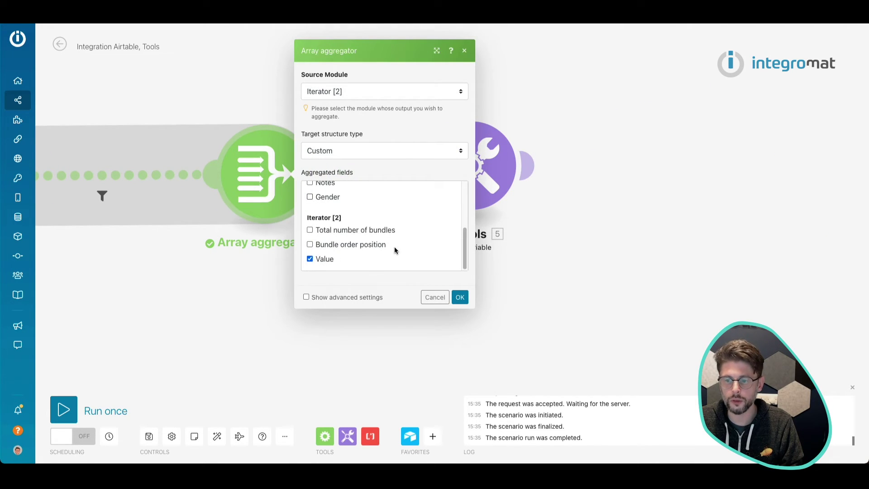
pyautogui.scroll(3, 373, 214)
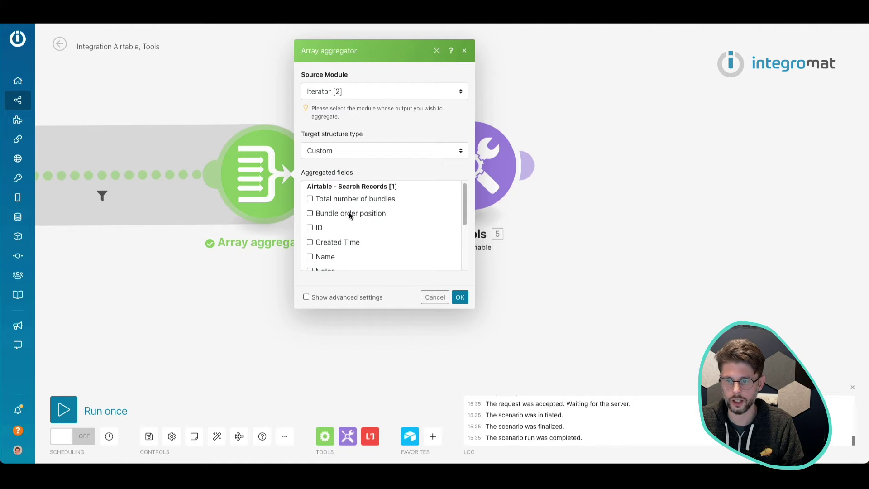
pyautogui.scroll(-3, 374, 238)
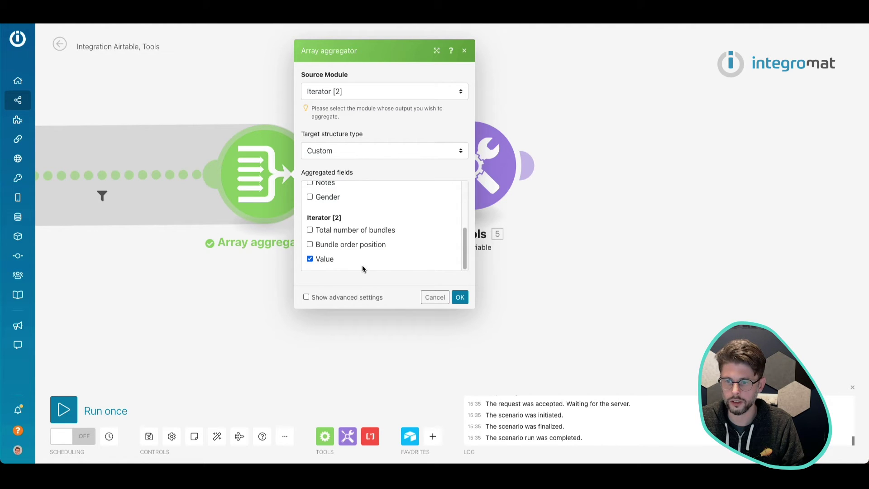
pyautogui.click(435, 297)
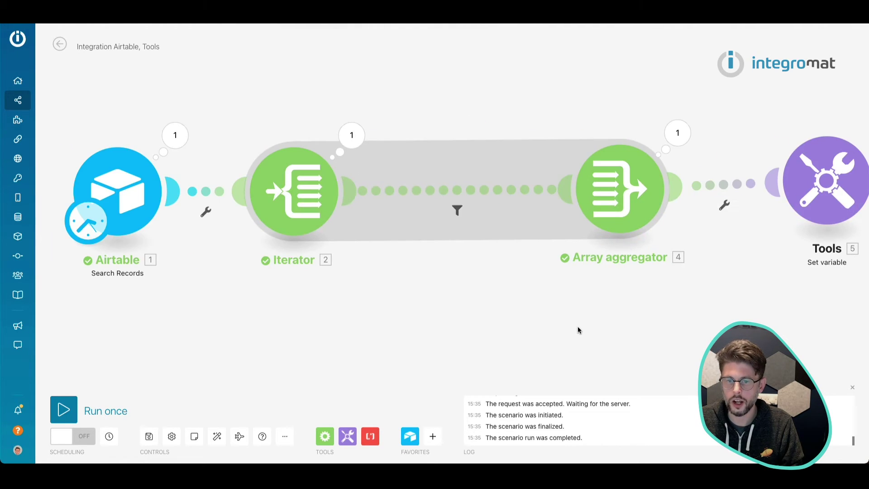
# - Recheck the Set variable and aggregator, then inspect the Iterator and the link filter's condition
pyautogui.click(824, 186)
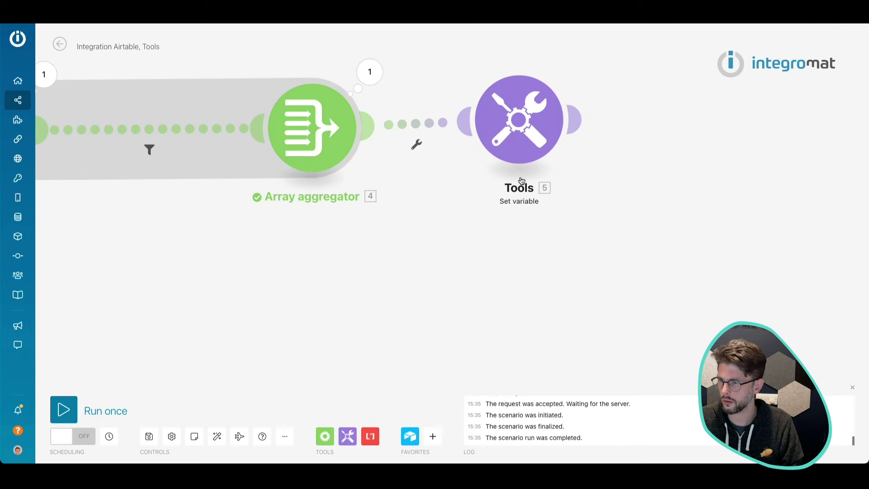
pyautogui.click(706, 199)
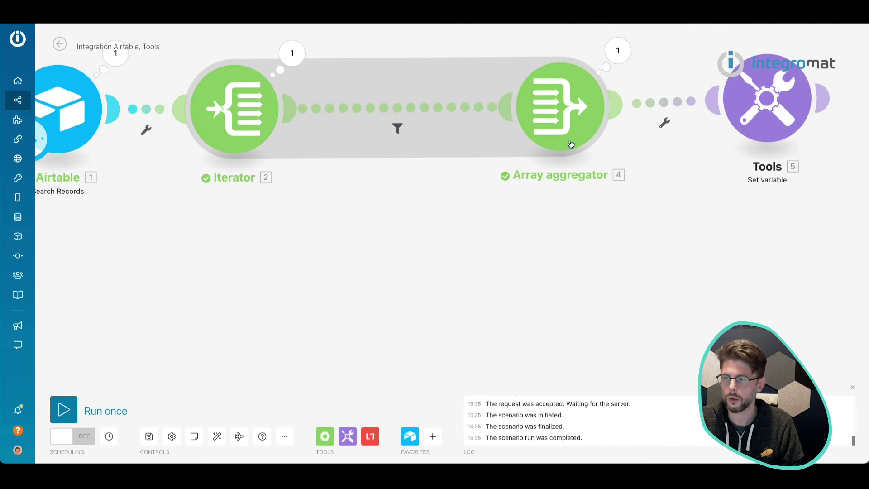
pyautogui.click(566, 136)
pyautogui.click(200, 114)
pyautogui.click(238, 164)
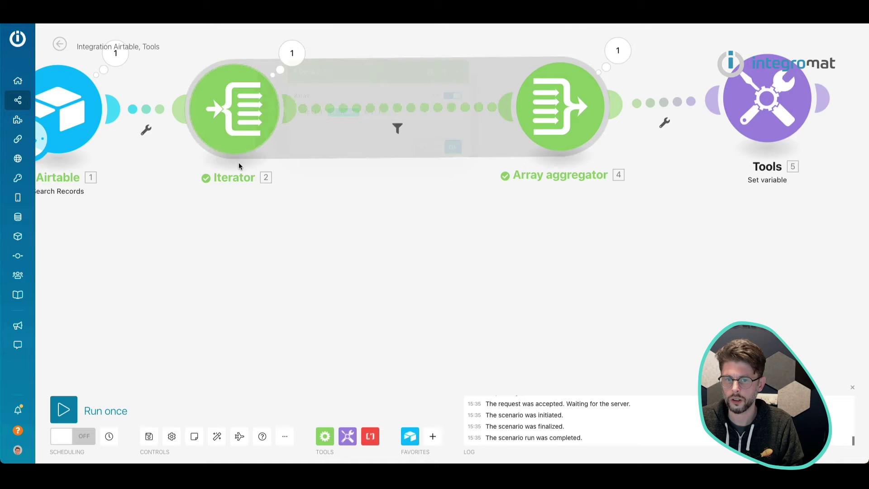
pyautogui.click(429, 192)
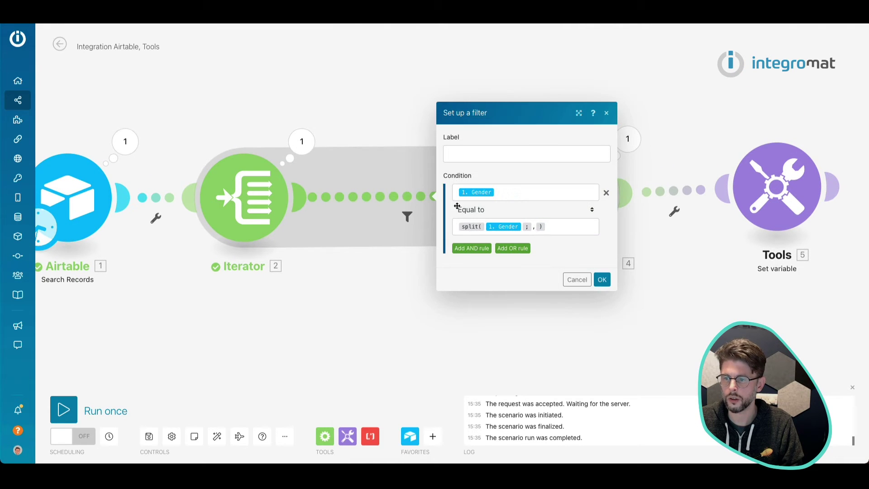
pyautogui.click(570, 228)
# - Add a Tools Set variable step with the split Gender value, then delete it
pyautogui.click(476, 333)
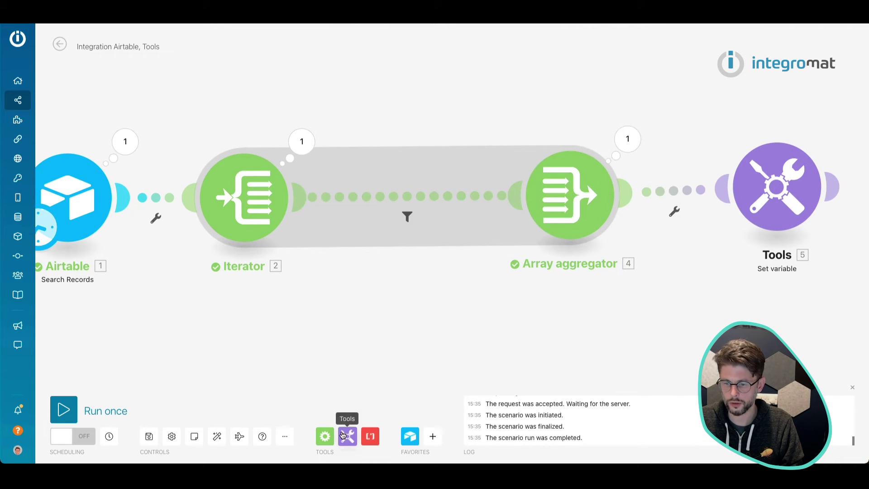
pyautogui.click(347, 436)
pyautogui.click(390, 207)
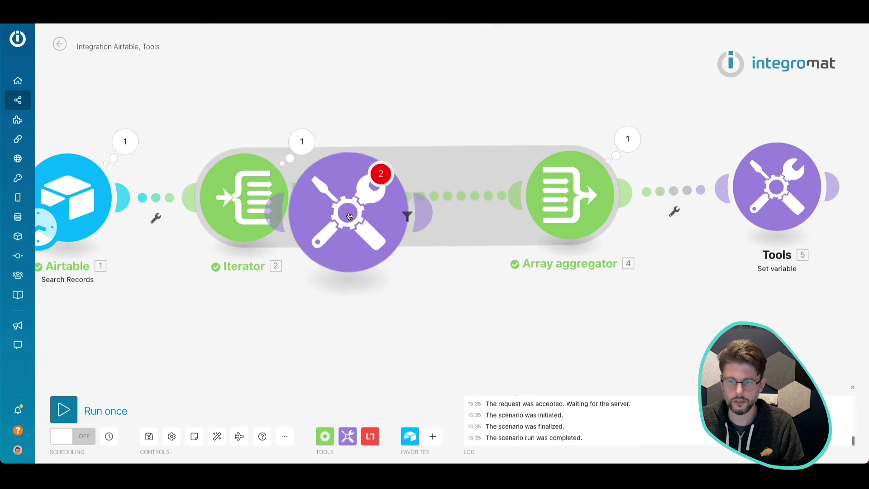
pyautogui.click(558, 240)
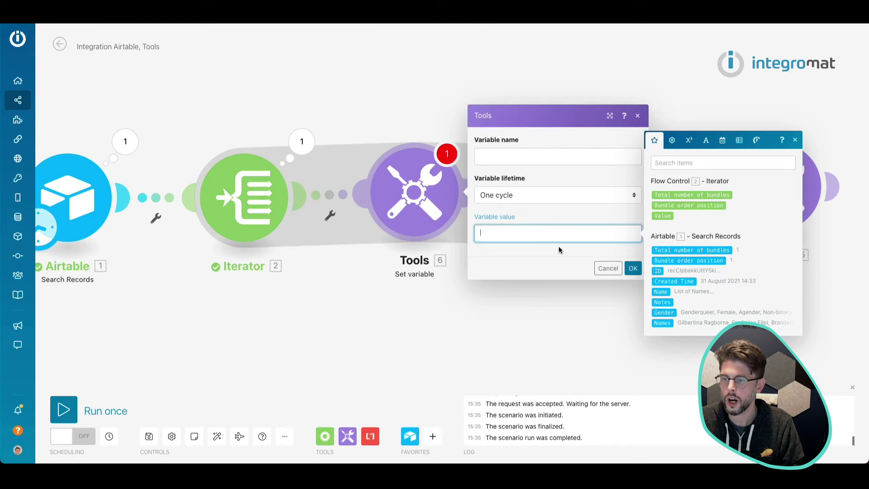
pyautogui.write('split( 1. Gender ; , )')
pyautogui.click(518, 152)
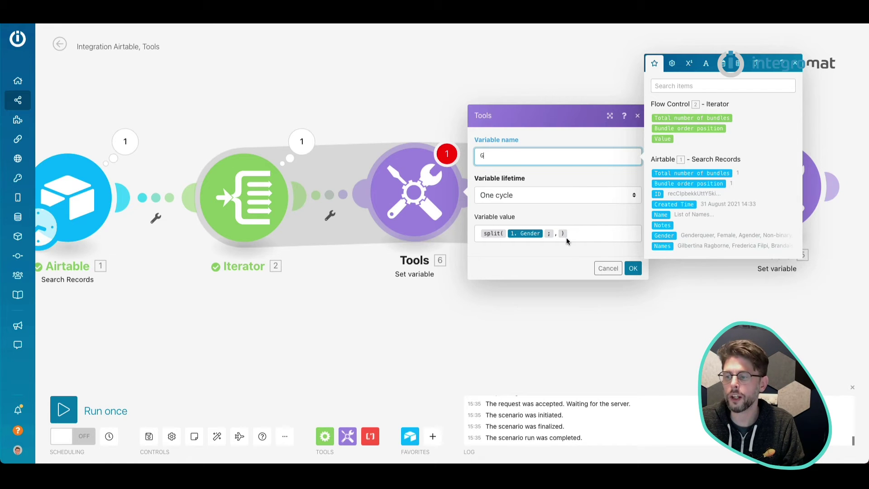
pyautogui.click(607, 268)
pyautogui.rightClick(410, 206)
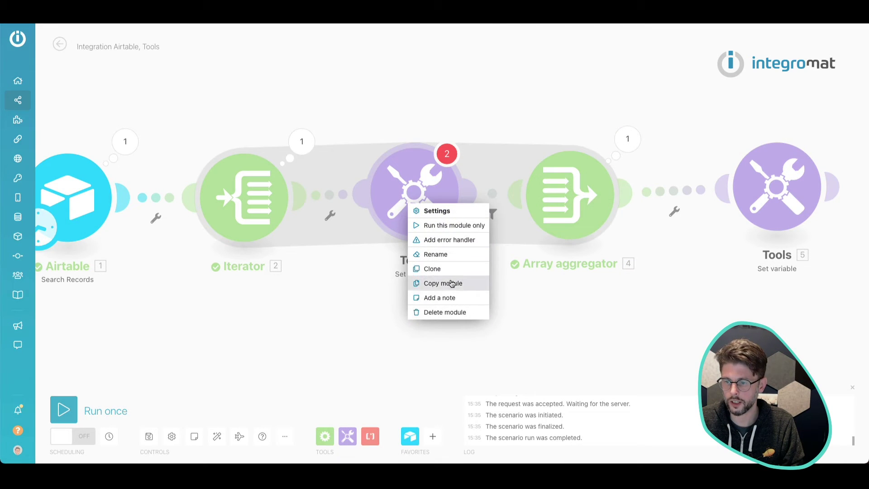
pyautogui.click(455, 318)
# - Add a Tools Set multiple variables step with a Name variable set to 2. Value
pyautogui.click(347, 436)
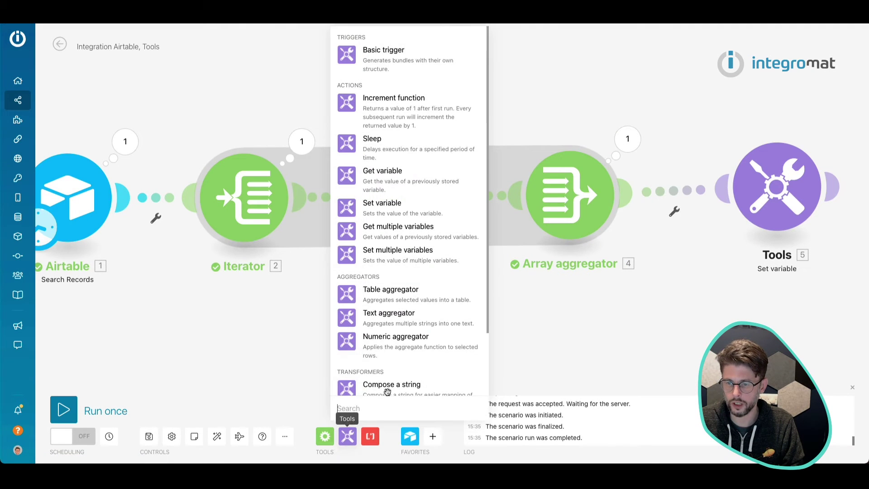
pyautogui.click(400, 246)
pyautogui.click(416, 216)
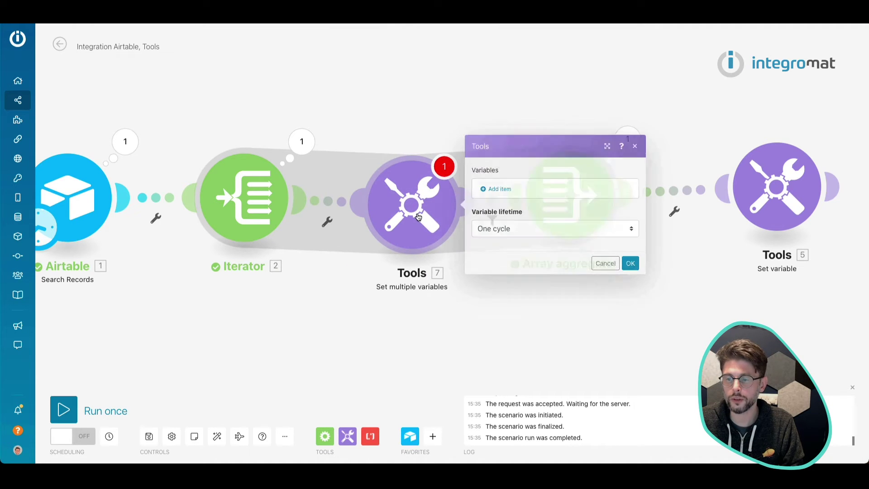
pyautogui.click(547, 227)
pyautogui.click(533, 190)
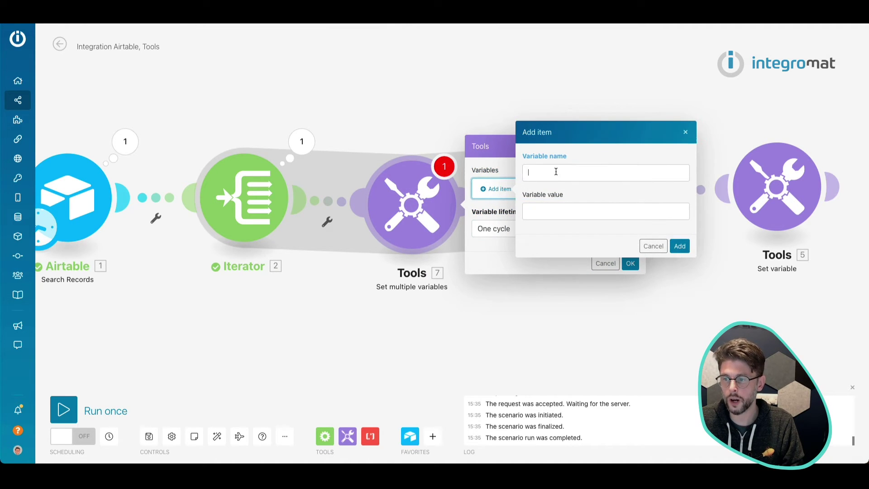
pyautogui.click(549, 209)
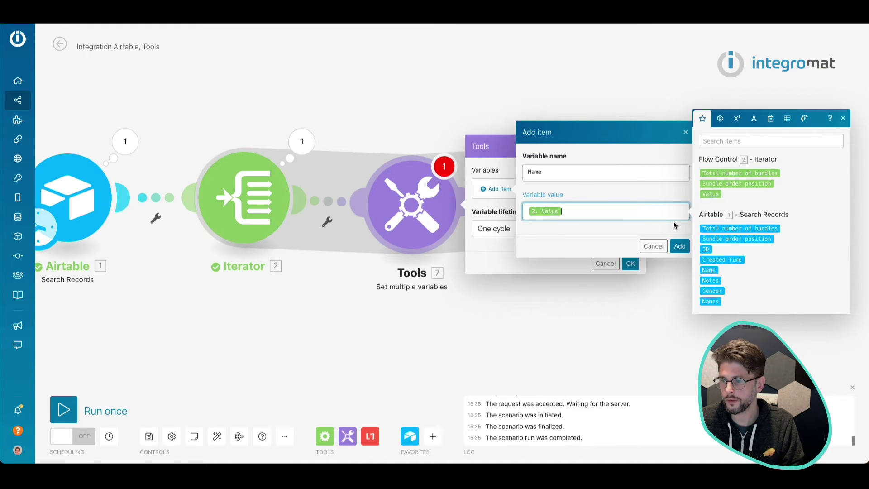
pyautogui.click(680, 246)
# - Add a Gender variable set to split(1. Gender; ,) and confirm the module settings
pyautogui.click(511, 200)
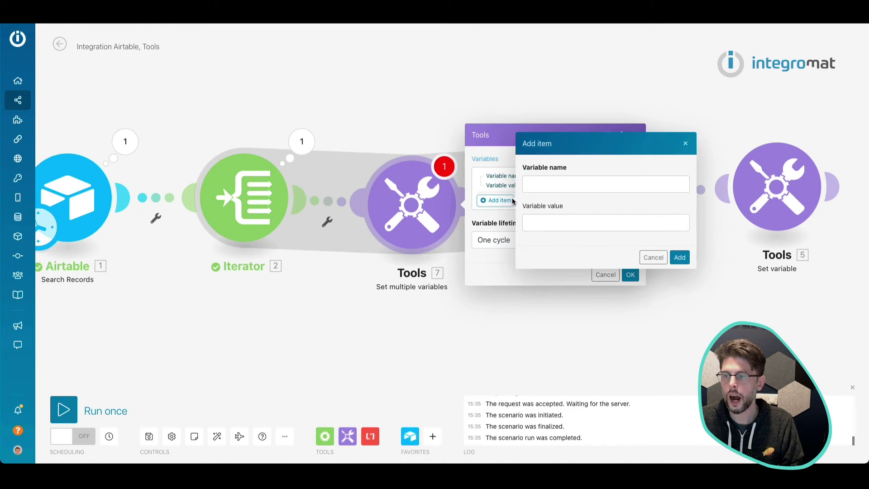
pyautogui.click(553, 186)
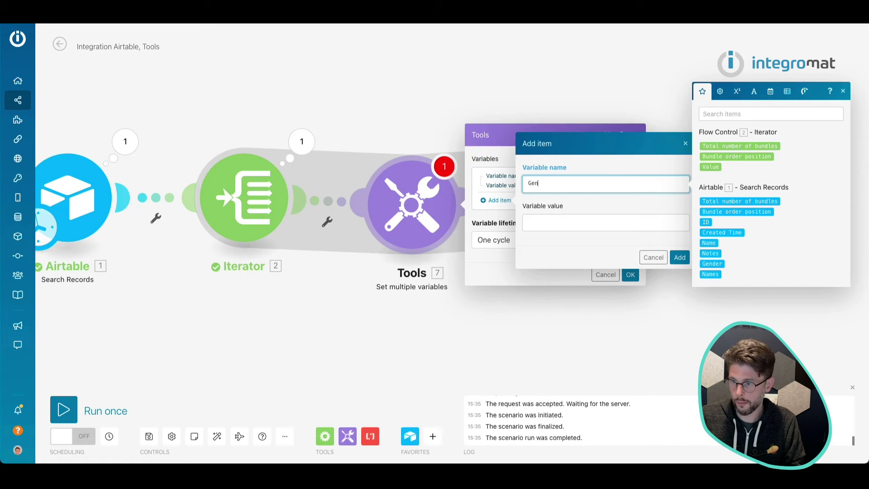
pyautogui.click(564, 217)
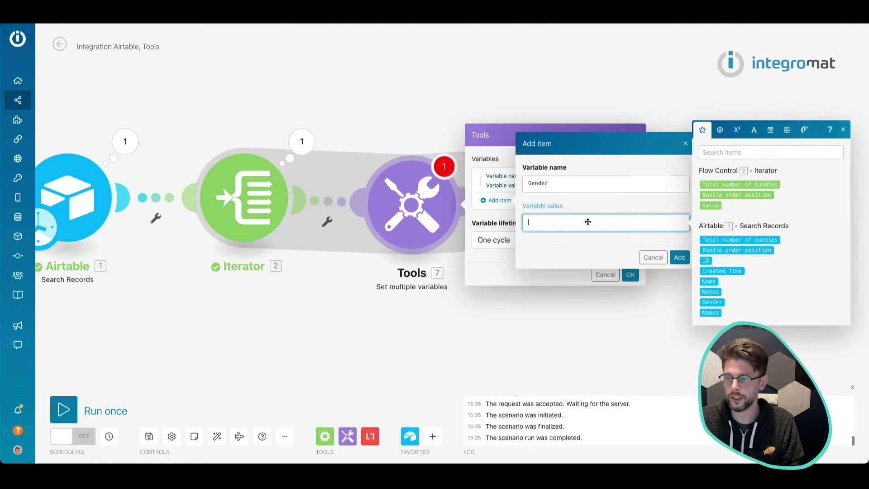
pyautogui.write('split( 1. Gender ; , )')
pyautogui.click(679, 257)
pyautogui.click(630, 290)
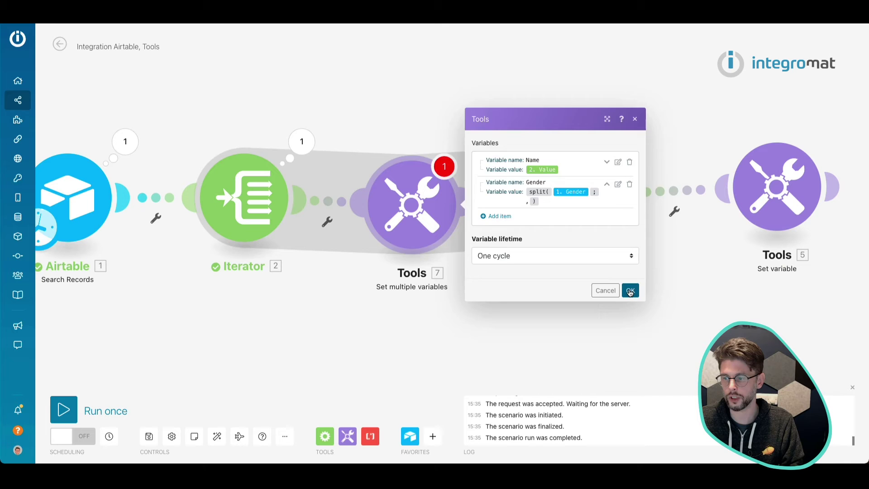
pyautogui.moveTo(776, 186); pyautogui.dragTo(794, 195)
pyautogui.scroll(-3, 655, 286)
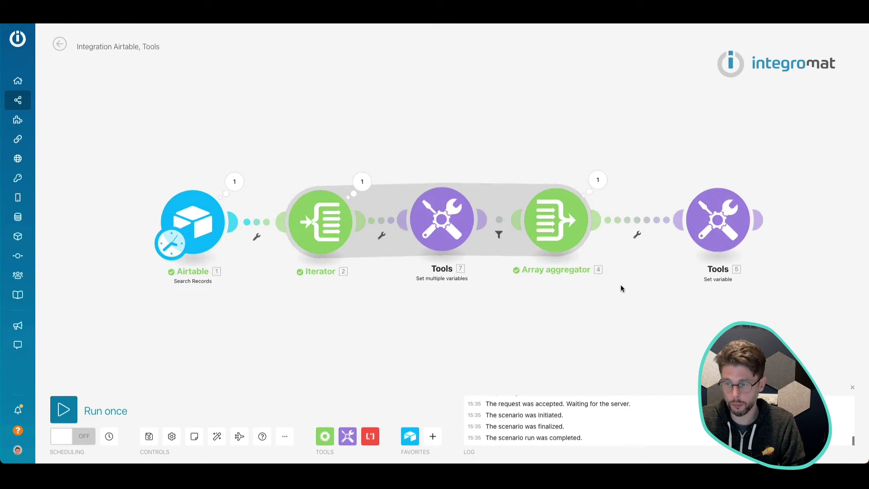
# - Auto-align the modules and run once, waiting out the unresponsive page until it reloads
pyautogui.click(216, 437)
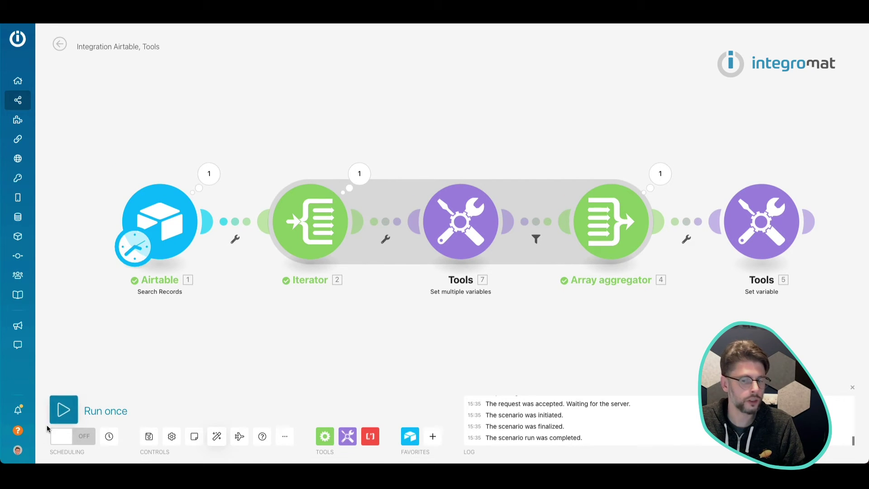
pyautogui.click(64, 410)
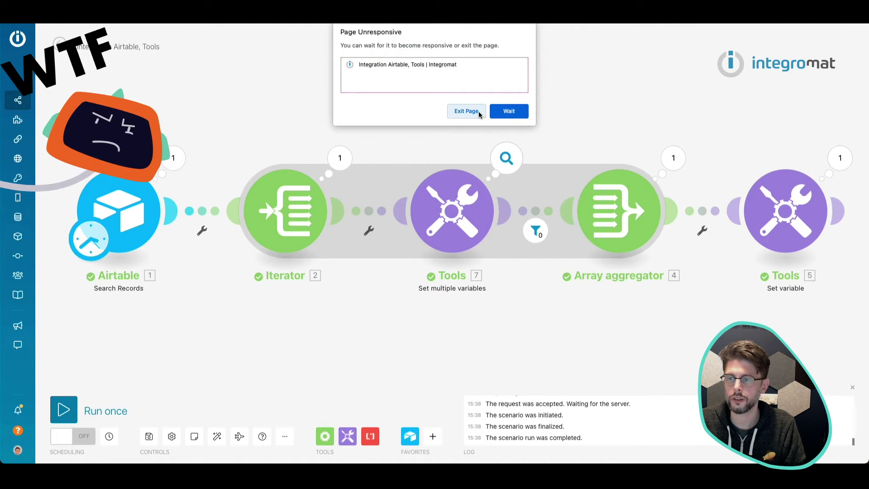
pyautogui.click(510, 112)
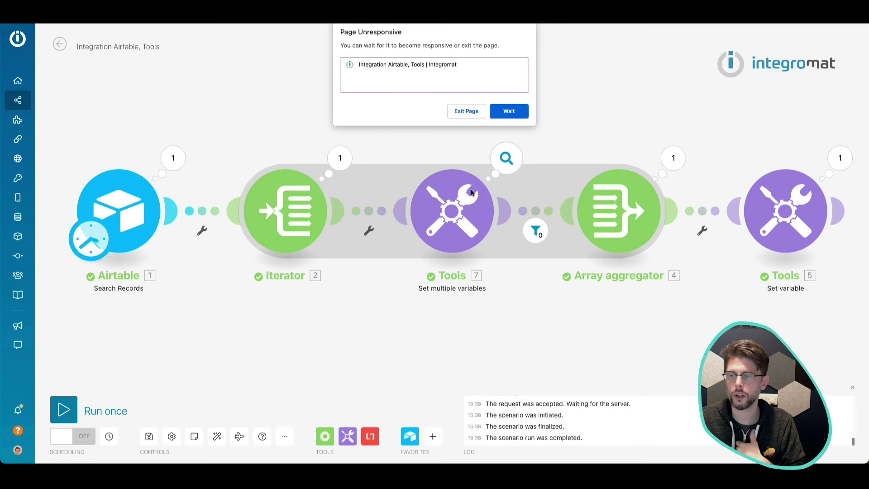
pyautogui.click(515, 117)
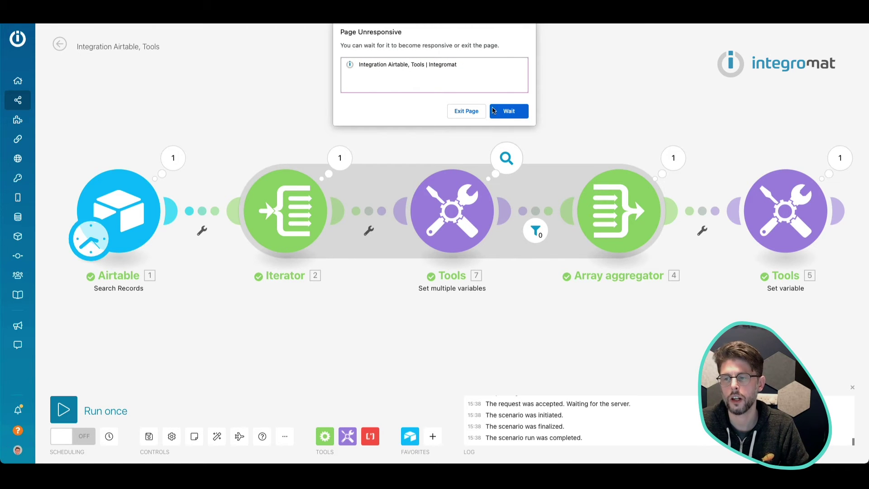
pyautogui.click(467, 110)
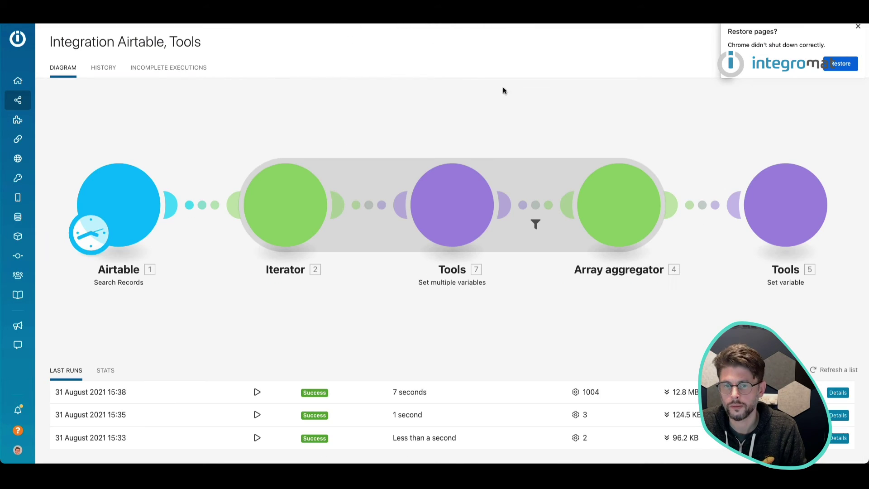
# - Reopen the editor, confirm the Set multiple variables settings unchanged, save and run once
pyautogui.click(329, 281)
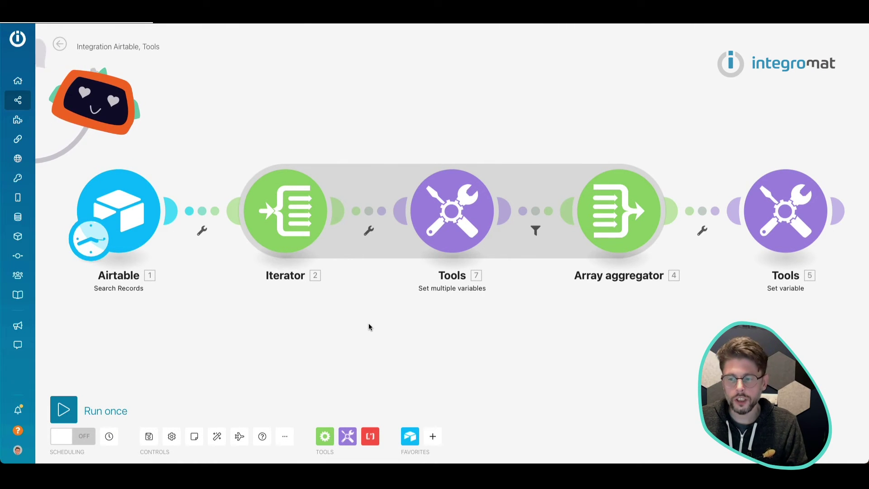
pyautogui.click(452, 211)
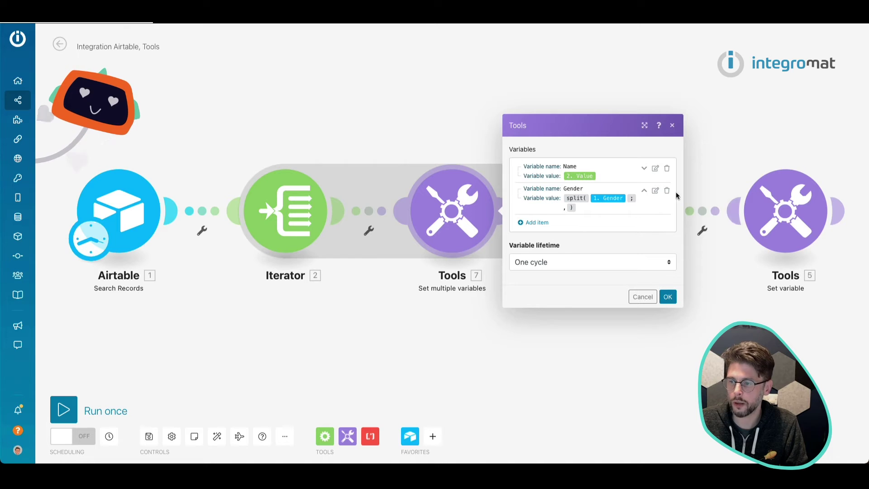
pyautogui.click(667, 297)
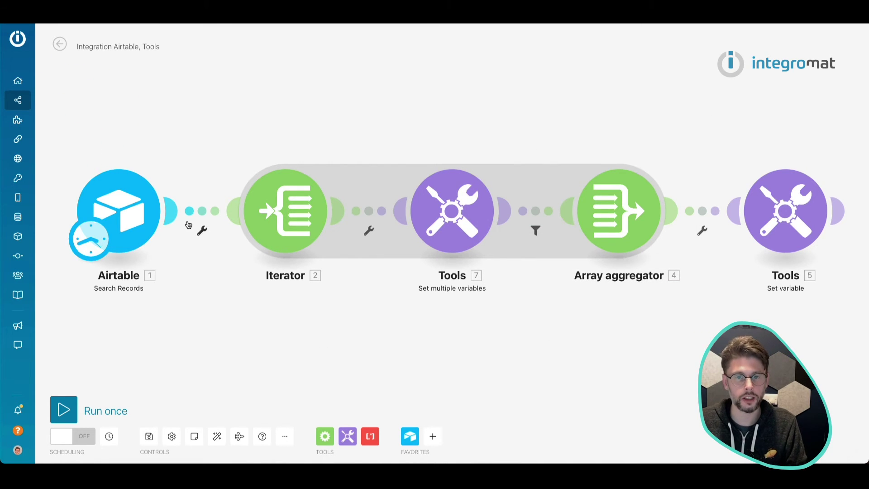
pyautogui.click(149, 435)
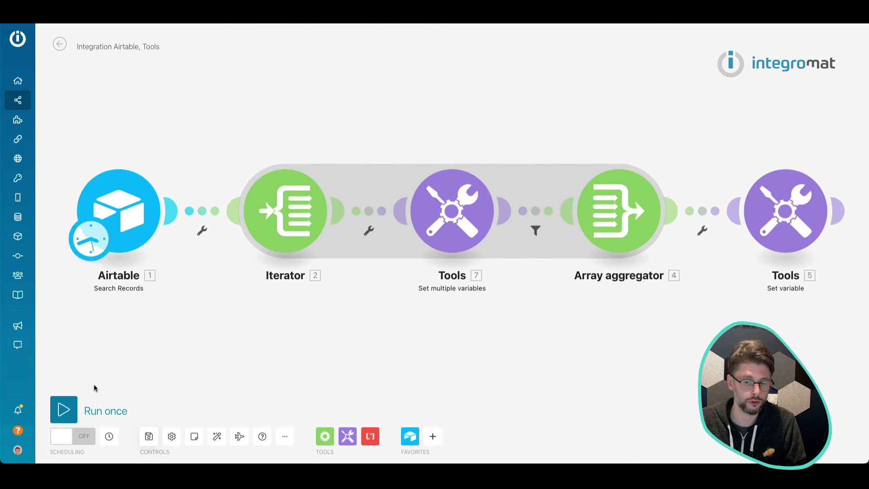
pyautogui.click(64, 410)
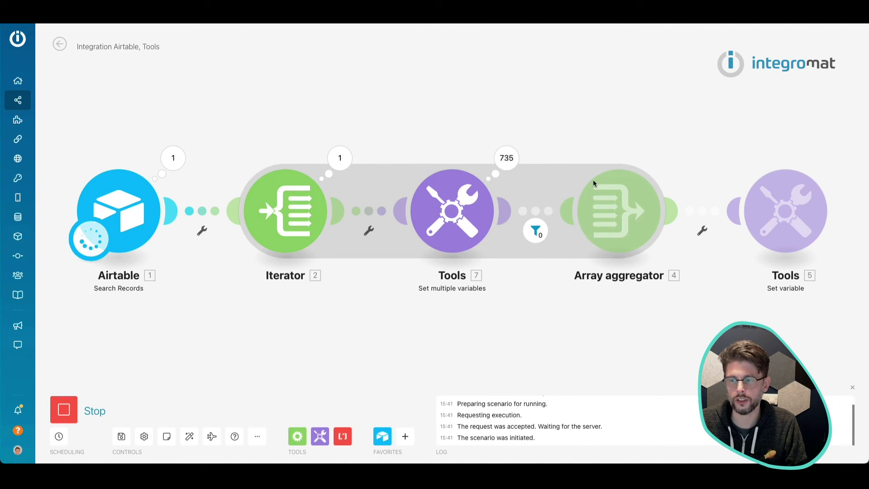
# - Pan to the end of the scenario and inspect the final Set variable's output
pyautogui.moveTo(657, 313); pyautogui.dragTo(430, 318)
pyautogui.moveTo(615, 159); pyautogui.dragTo(485, 151)
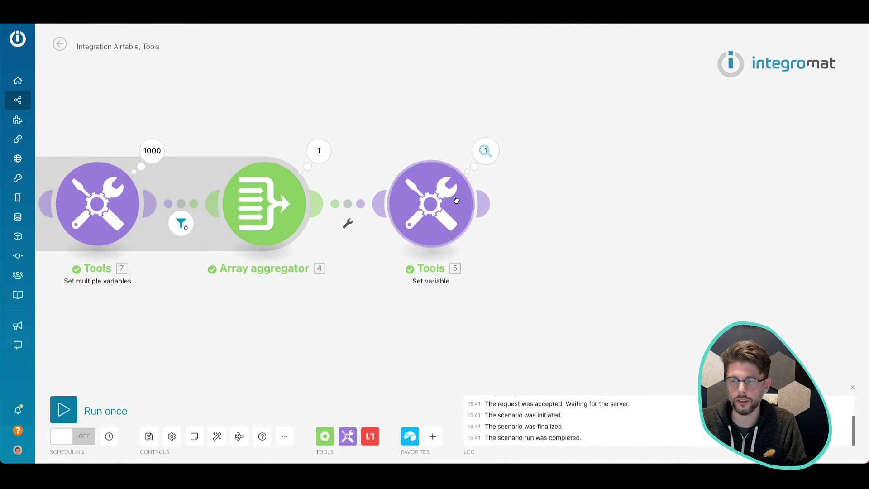
pyautogui.click(485, 154)
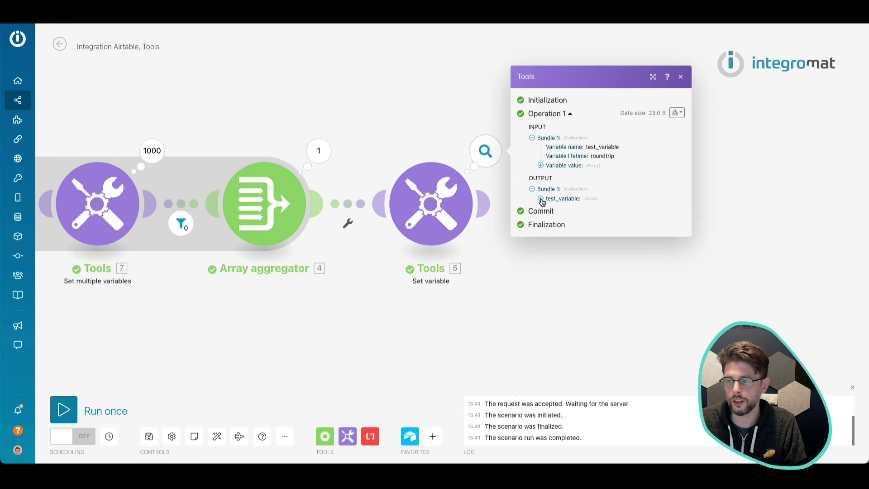
# - Make the Array aggregator collect Name and Gender instead of Value, then run once
pyautogui.click(265, 203)
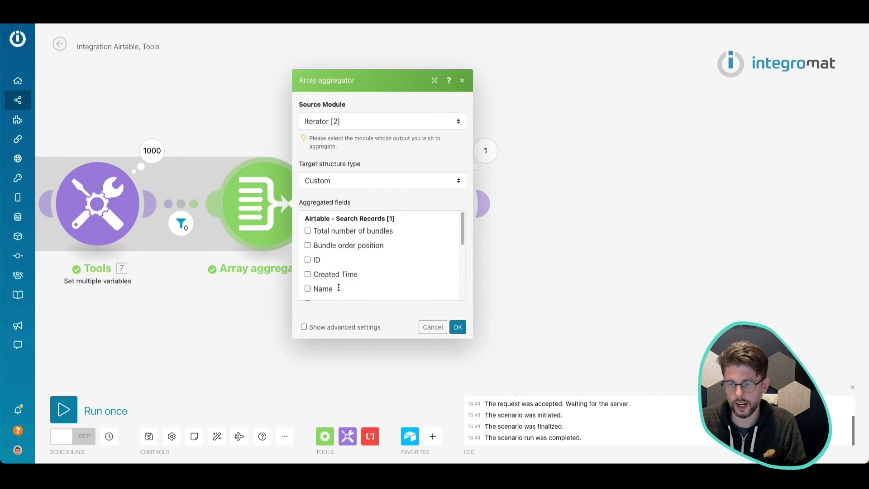
pyautogui.scroll(-3, 337, 286)
pyautogui.click(309, 288)
pyautogui.click(308, 274)
pyautogui.click(307, 241)
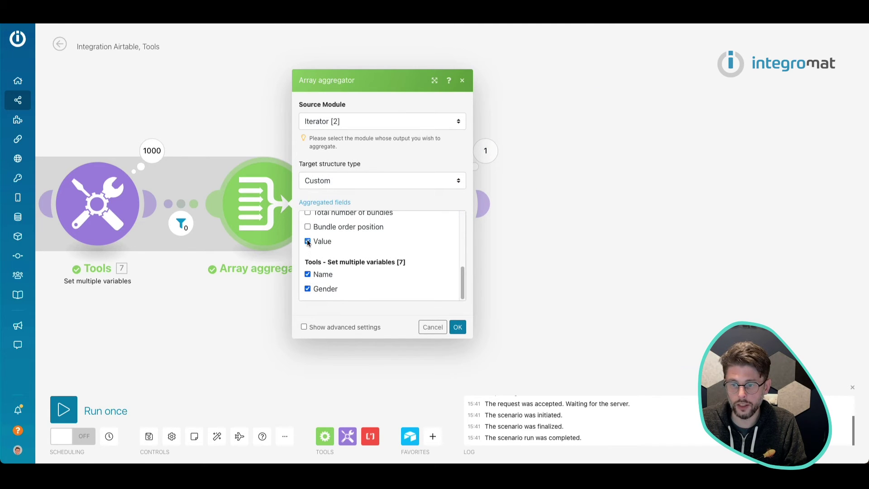
pyautogui.click(458, 327)
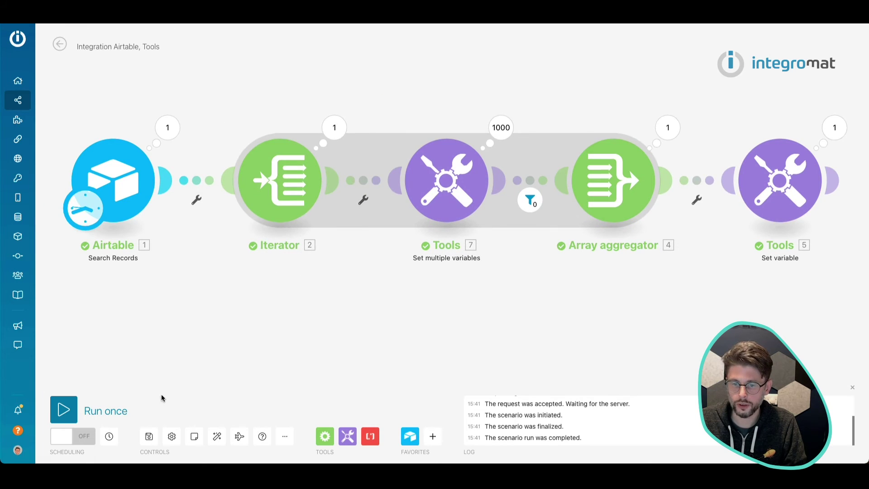
pyautogui.click(76, 415)
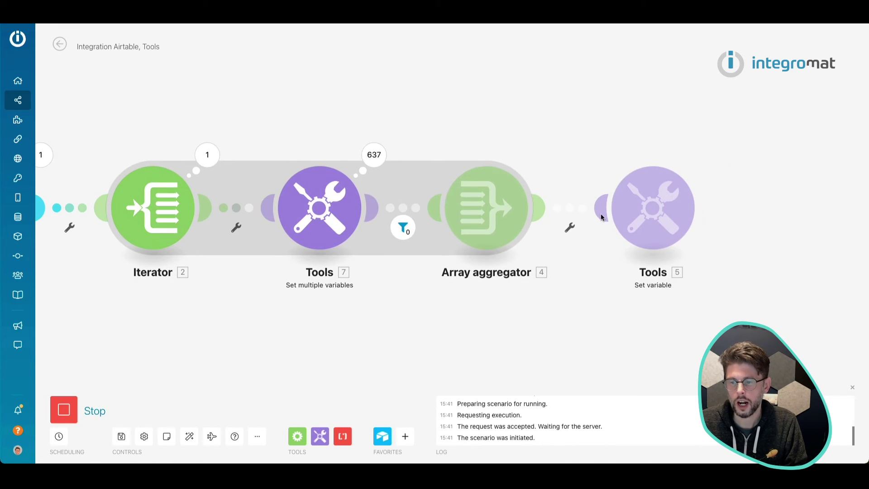
# - Delete both operands of the Gender filter before the Array aggregator
pyautogui.click(402, 209)
pyautogui.click(552, 239)
pyautogui.press('BackSpace')
pyautogui.press('BackSpace')
pyautogui.press('BackSpace')
pyautogui.press('BackSpace')
pyautogui.press('BackSpace')
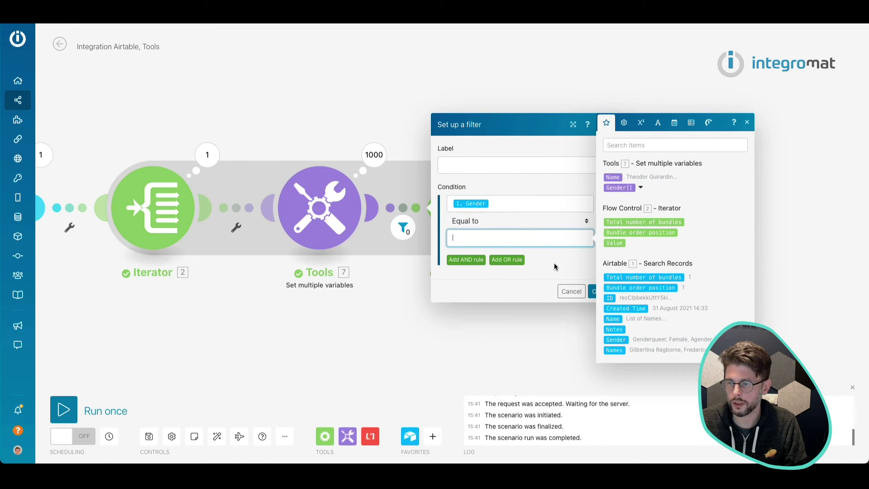
pyautogui.click(525, 203)
pyautogui.press('BackSpace')
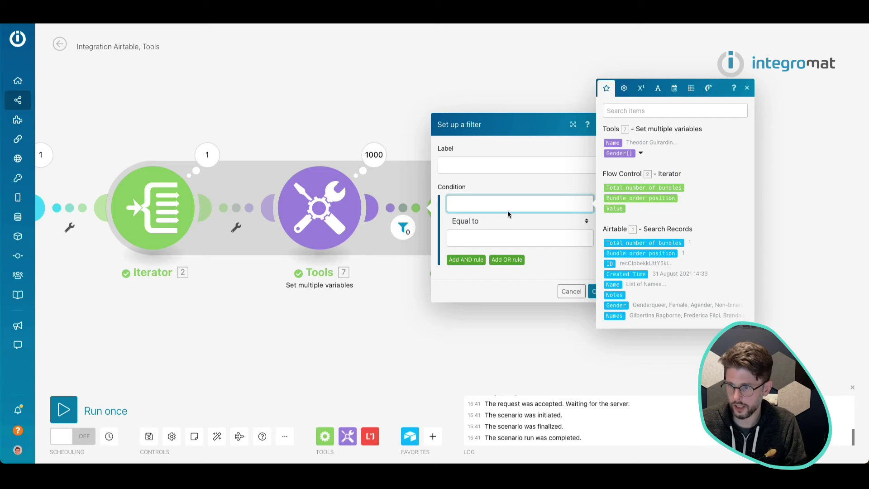
pyautogui.click(592, 291)
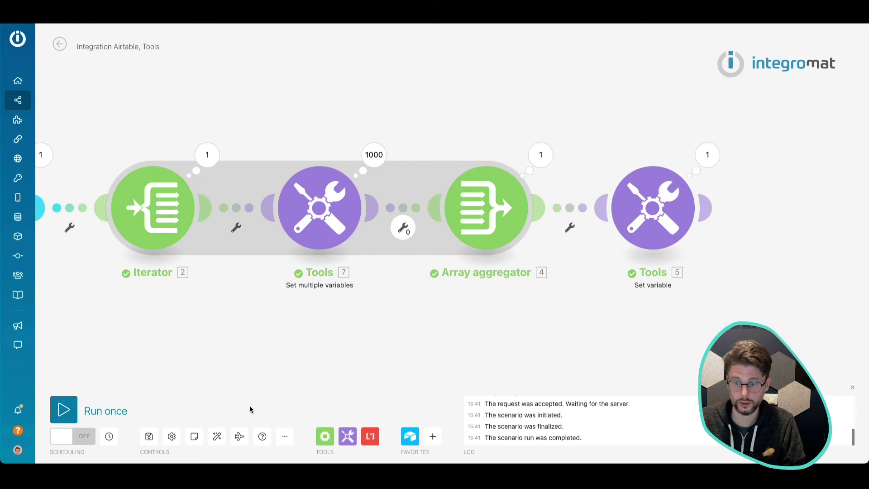
# - Save the scenario, run it once and pan to the later modules
pyautogui.click(149, 436)
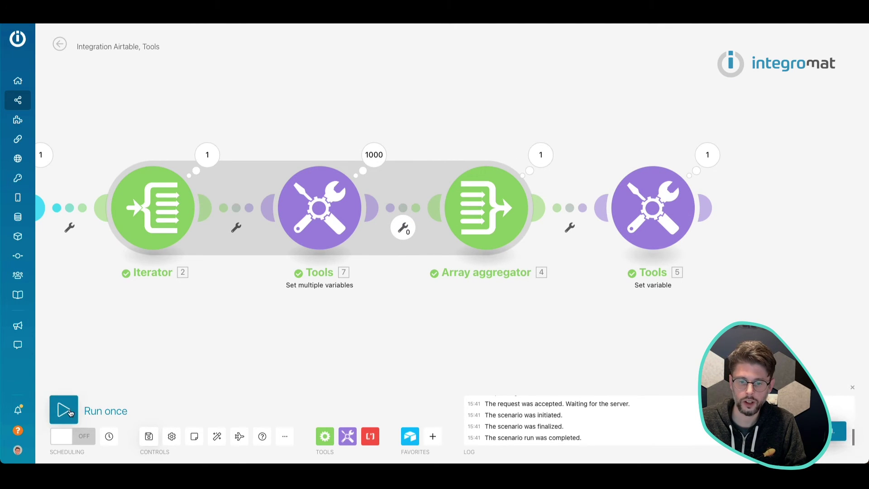
pyautogui.click(70, 413)
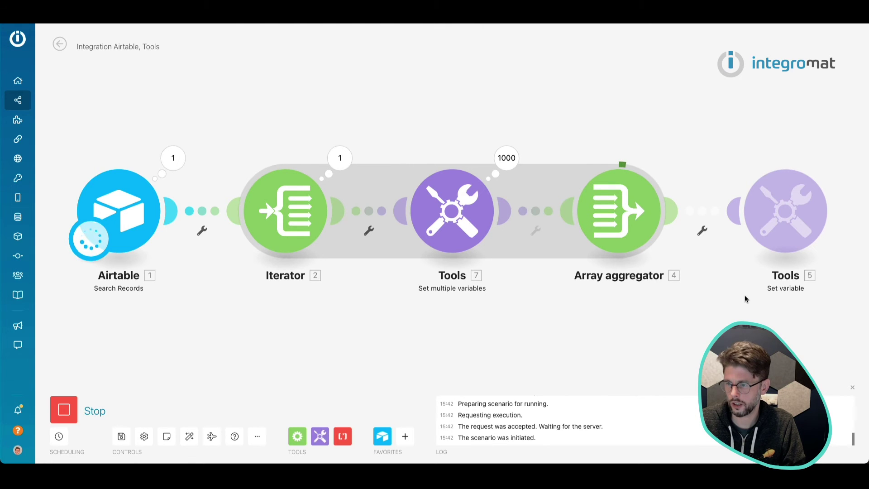
pyautogui.moveTo(745, 299); pyautogui.dragTo(655, 261)
pyautogui.moveTo(789, 271); pyautogui.dragTo(670, 256)
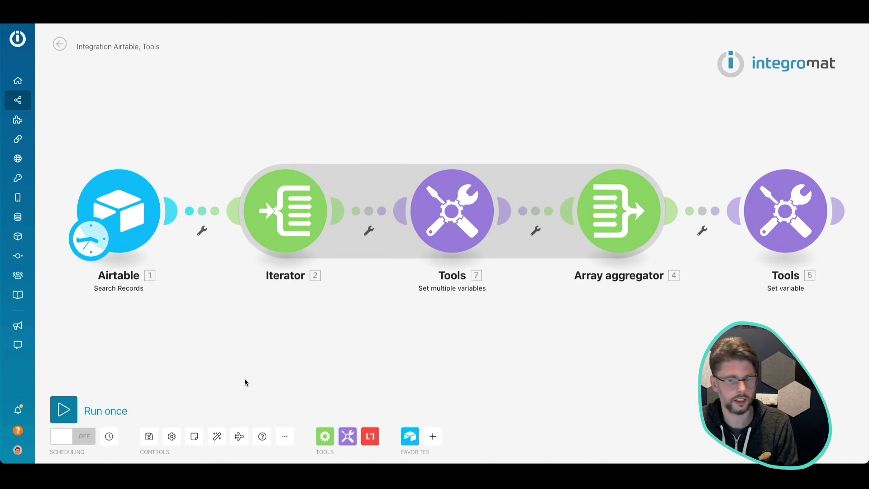
# - Rerun and expand test_variable's first item, showing it holds the whole Gender list
pyautogui.click(63, 409)
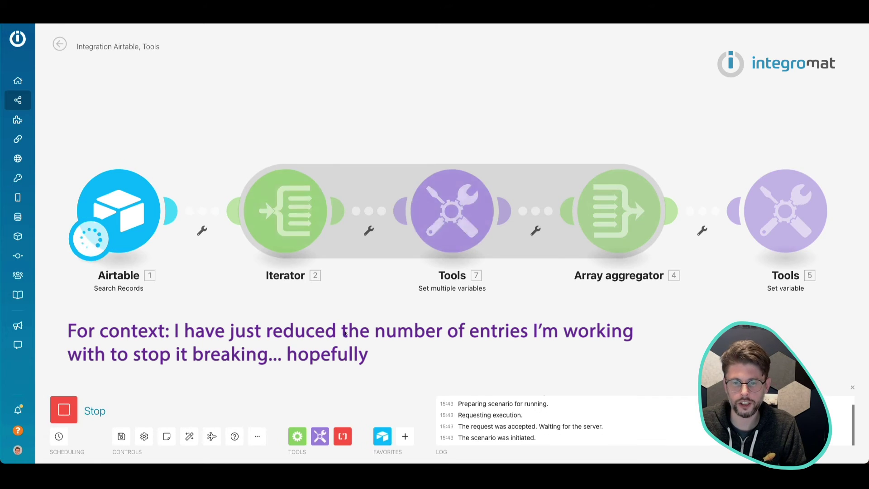
pyautogui.moveTo(631, 348); pyautogui.dragTo(200, 340)
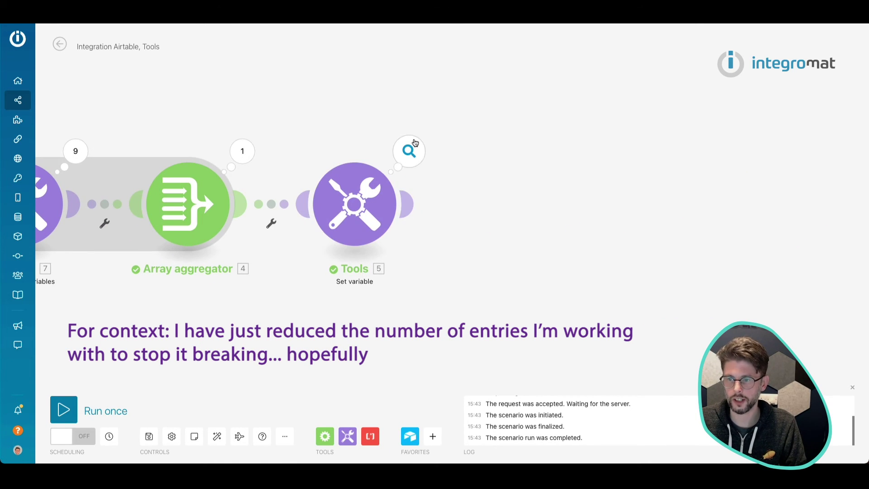
pyautogui.click(408, 151)
pyautogui.click(470, 202)
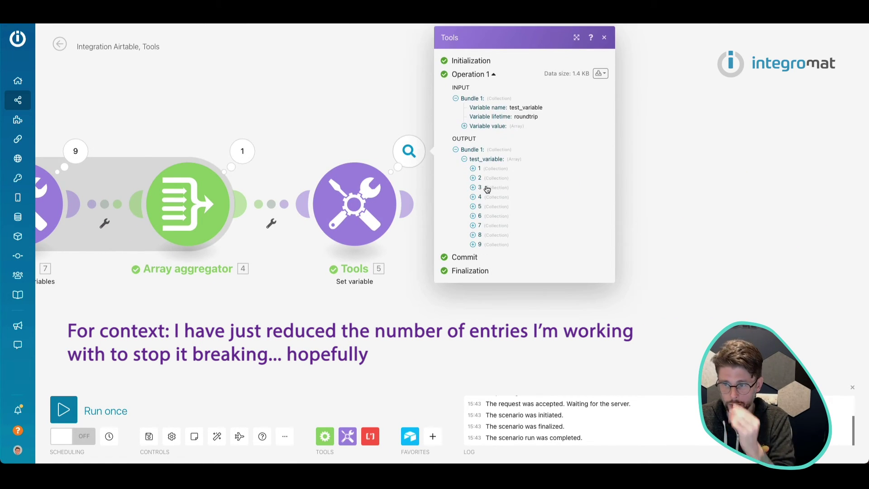
pyautogui.click(474, 168)
pyautogui.click(482, 187)
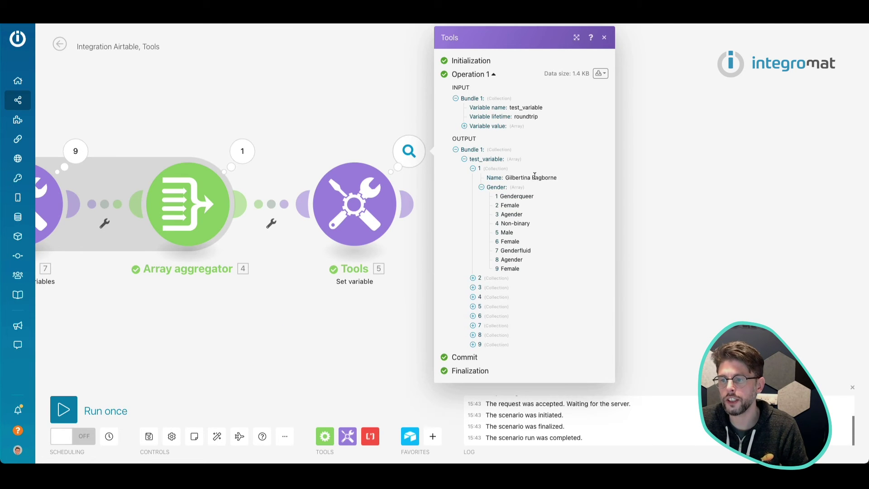
pyautogui.doubleClick(536, 178)
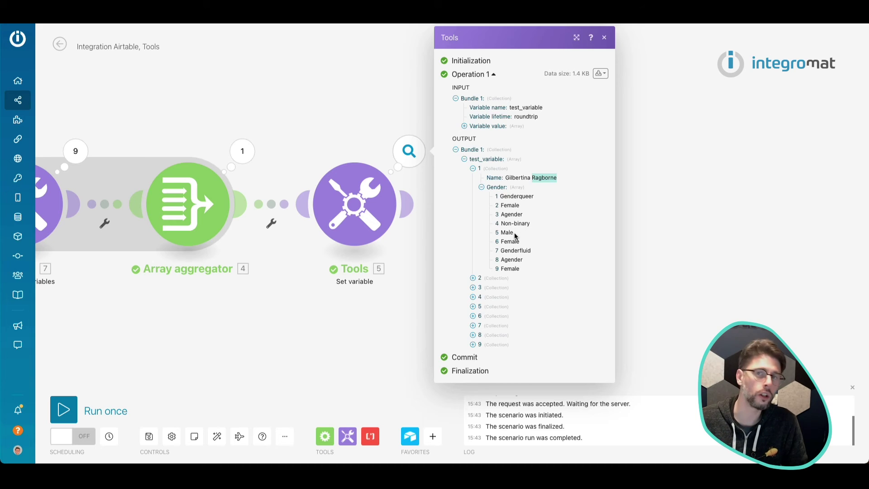
pyautogui.click(631, 295)
# - Scroll back and open the Set multiple variables settings
pyautogui.hscroll(-8, 487, 318)
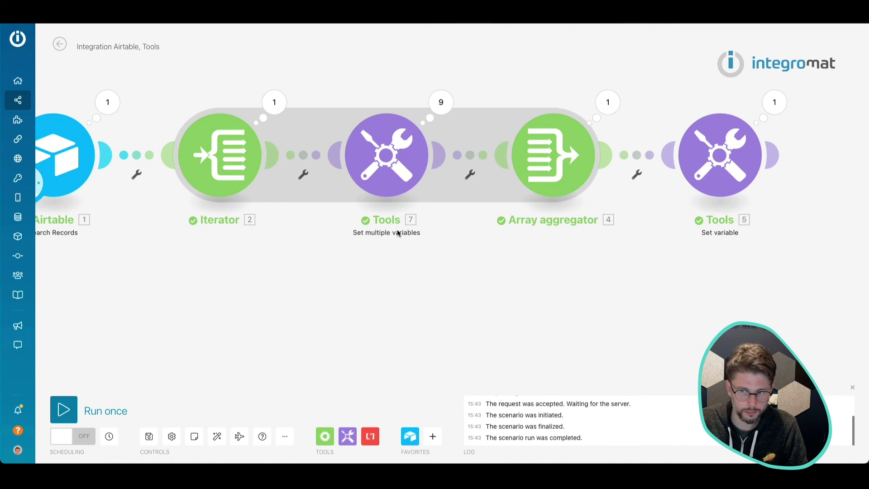
pyautogui.scroll(2, 423, 289)
pyautogui.click(387, 207)
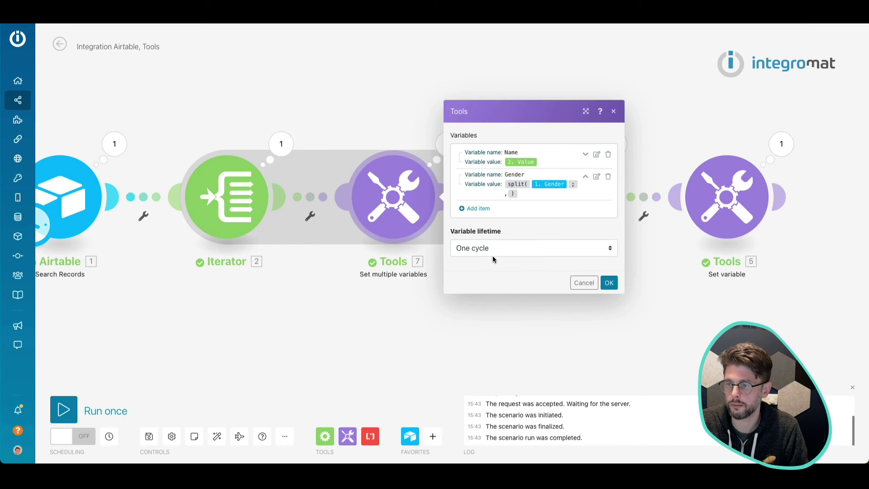
# - Edit the Gender variable and clear its split(1. Gender; ,) value, leaving it empty
pyautogui.click(596, 177)
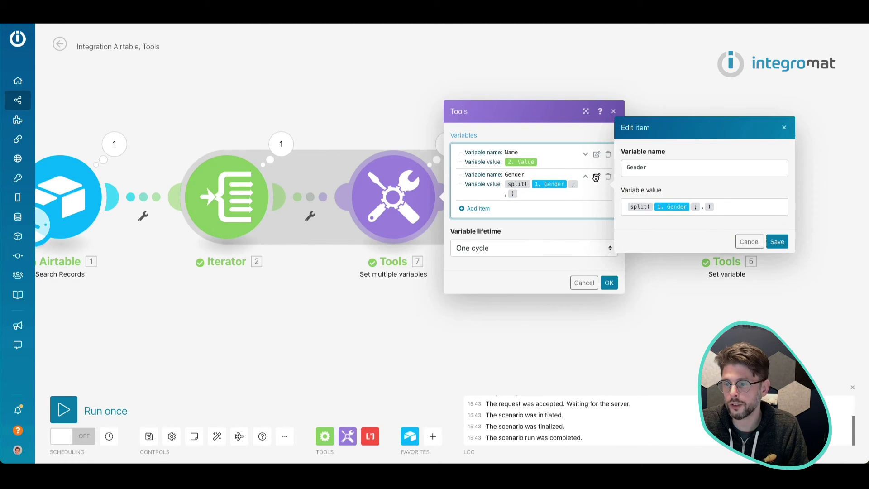
pyautogui.click(735, 207)
pyautogui.hotkey('ctrl', 'a')
pyautogui.hotkey('ctrl', 'c')
pyautogui.press('BackSpace')
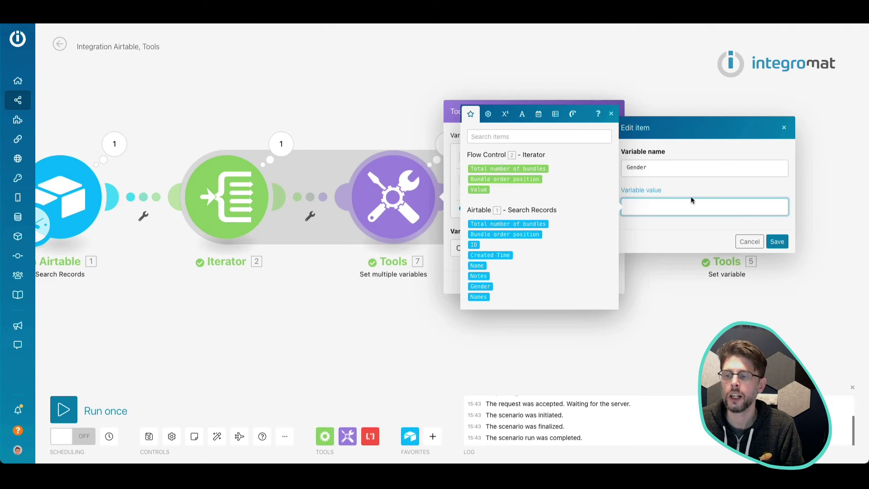
pyautogui.hotkey('ctrl', 'v')
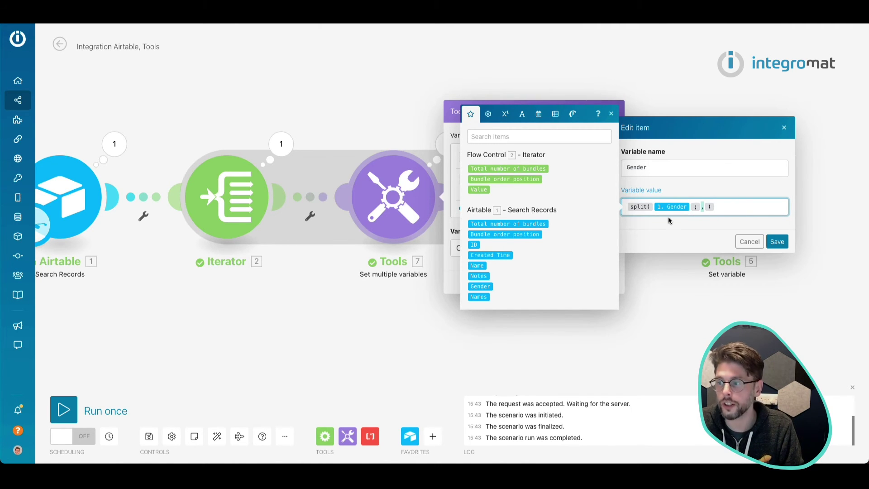
pyautogui.hotkey('ctrl', 'z')
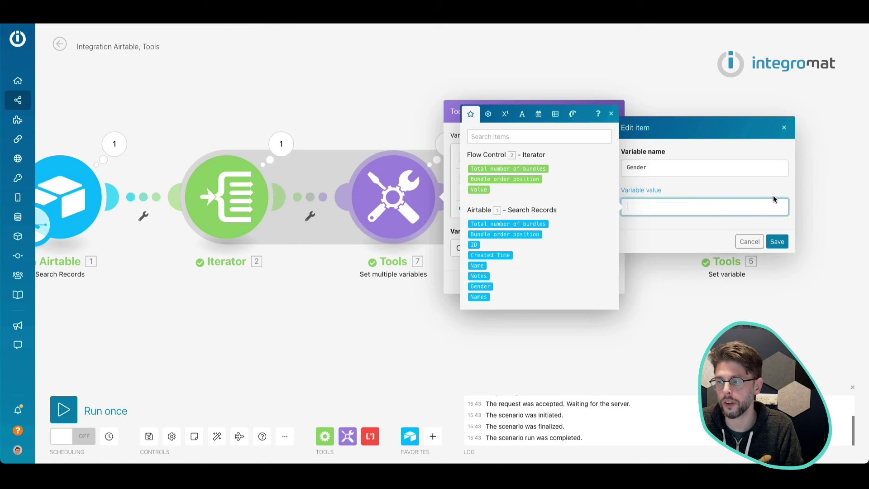
# - Insert get() into the Gender value with split(1. Gender; ,) as its array
pyautogui.click(488, 114)
pyautogui.click(489, 214)
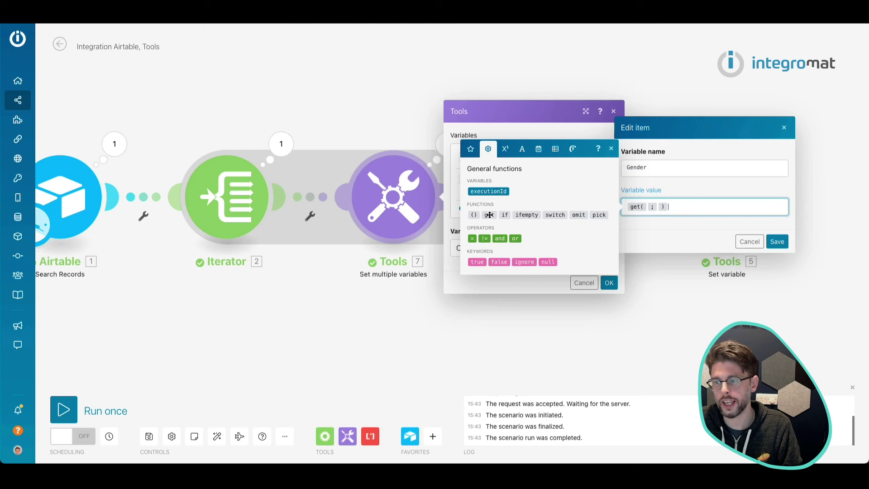
pyautogui.press('Left')
pyautogui.press('Left')
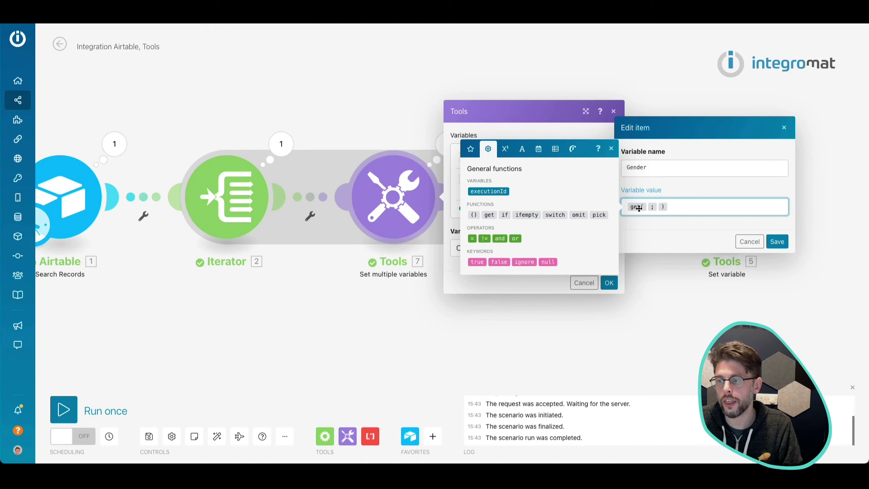
pyautogui.moveTo(638, 208)
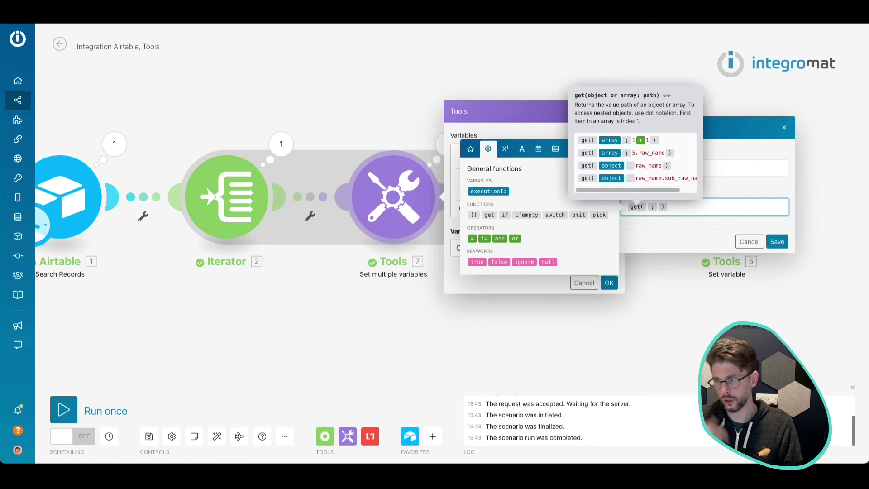
pyautogui.hotkey('ctrl', 'v')
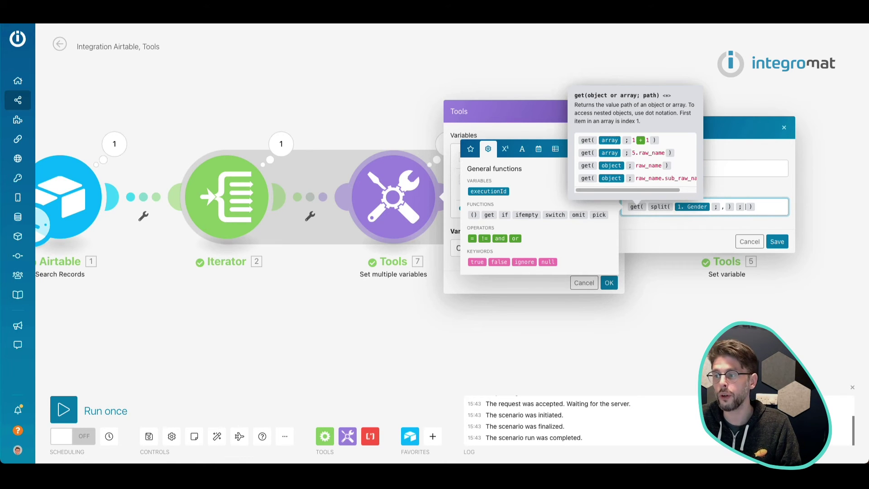
# - Use 2. Bundle order position as get's path, then save the variable and module settings
pyautogui.press('End')
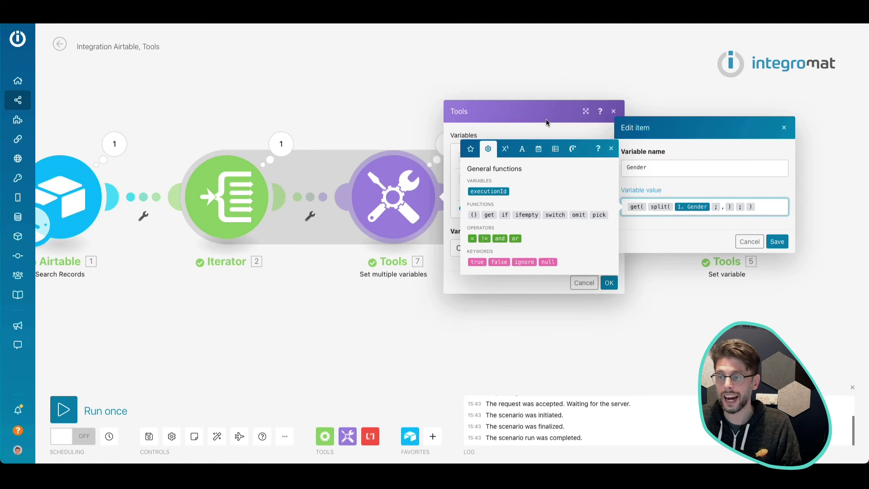
pyautogui.click(747, 209)
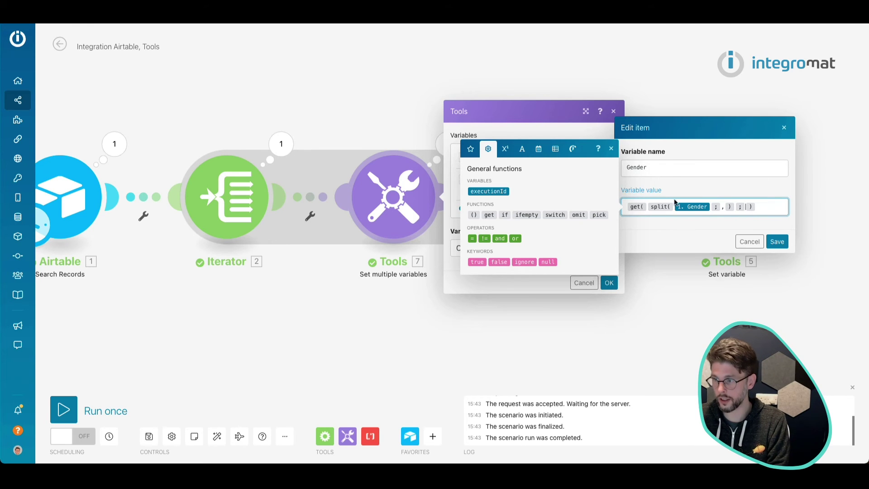
pyautogui.click(470, 149)
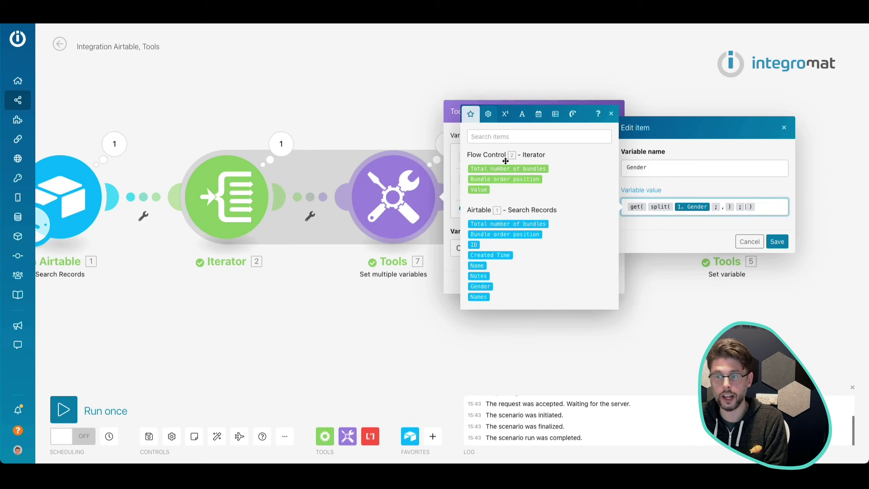
pyautogui.click(530, 180)
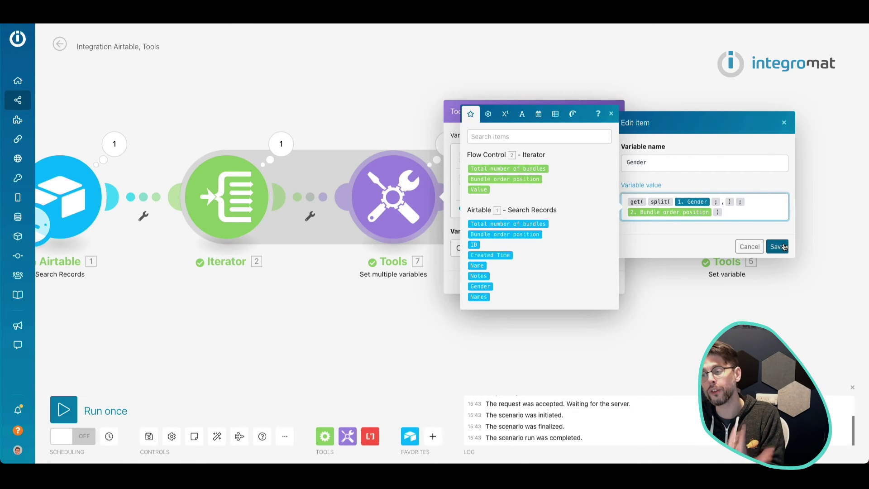
pyautogui.click(776, 246)
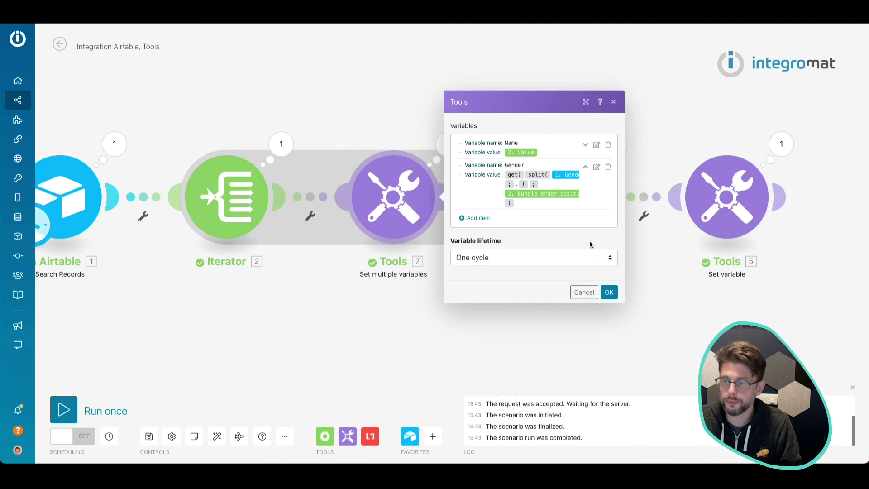
pyautogui.click(609, 292)
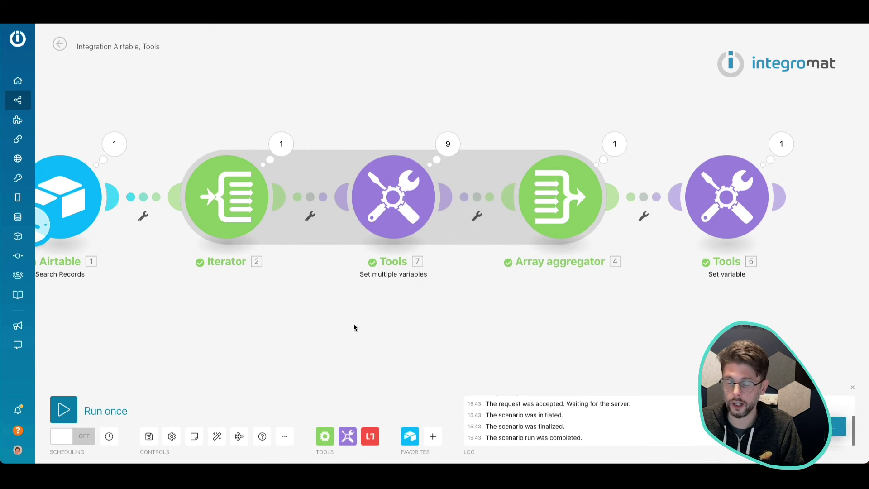
pyautogui.click(64, 410)
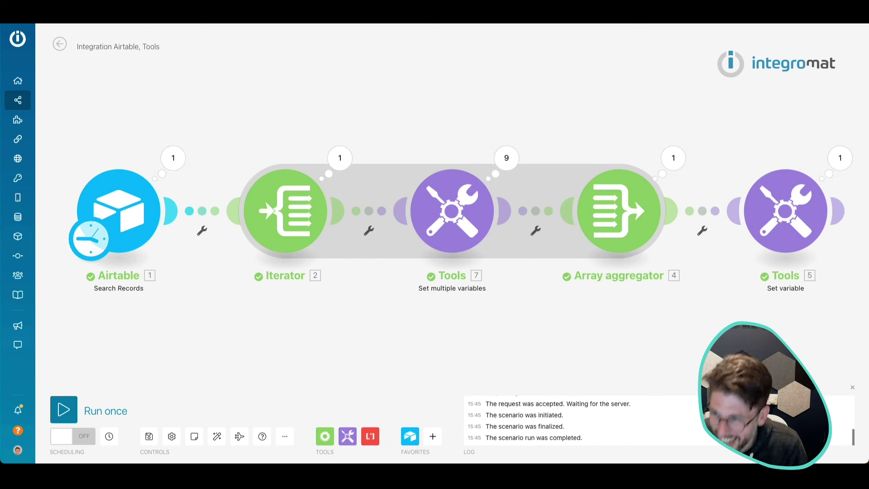
pyautogui.moveTo(722, 340); pyautogui.dragTo(481, 262)
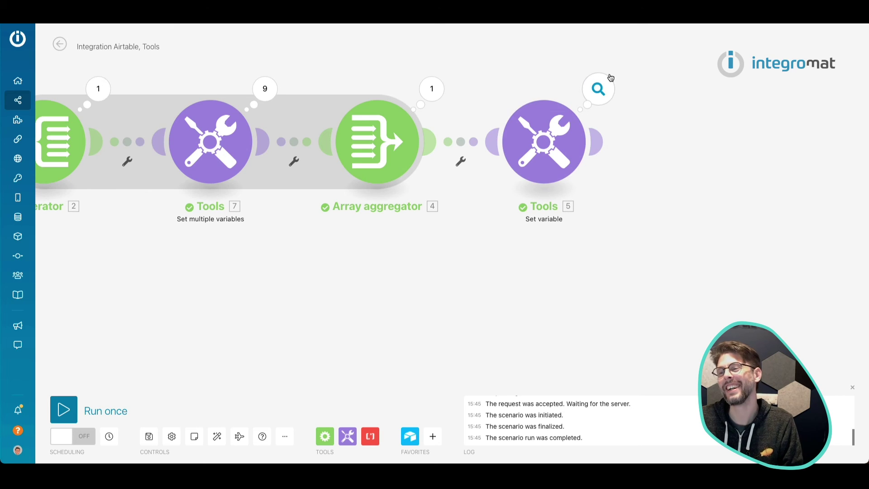
pyautogui.click(608, 78)
pyautogui.click(654, 159)
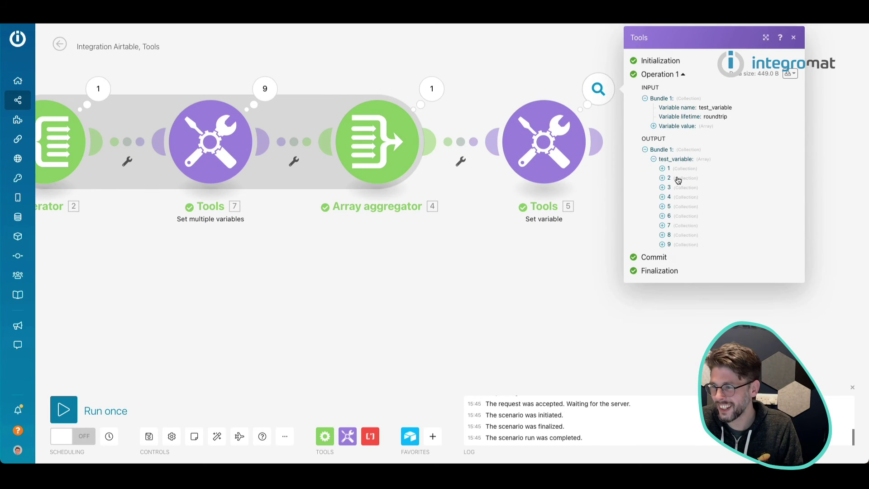
pyautogui.click(661, 168)
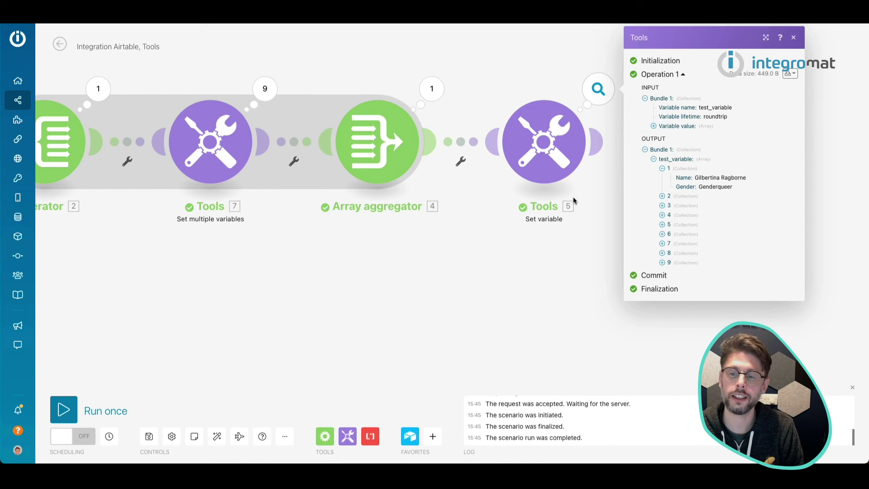
pyautogui.click(569, 254)
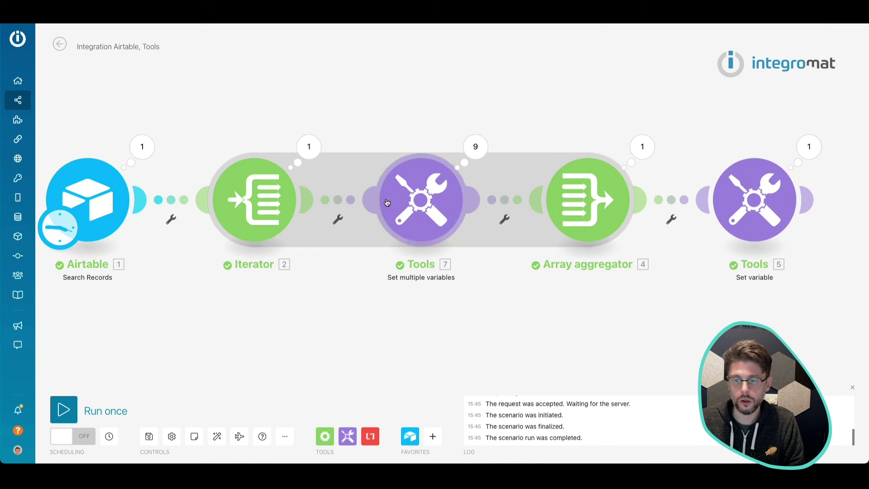
# - Review the Iterator, Set multiple variables and Array aggregator settings, leaving each unchanged
pyautogui.click(234, 194)
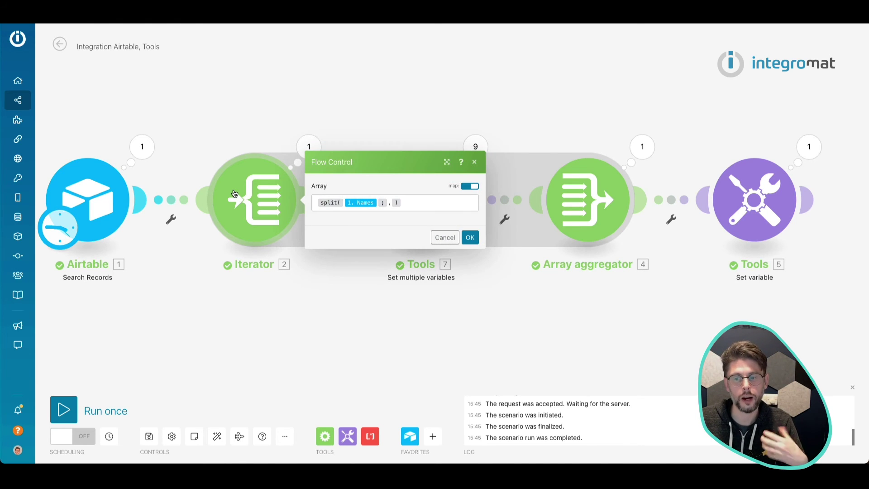
pyautogui.click(470, 237)
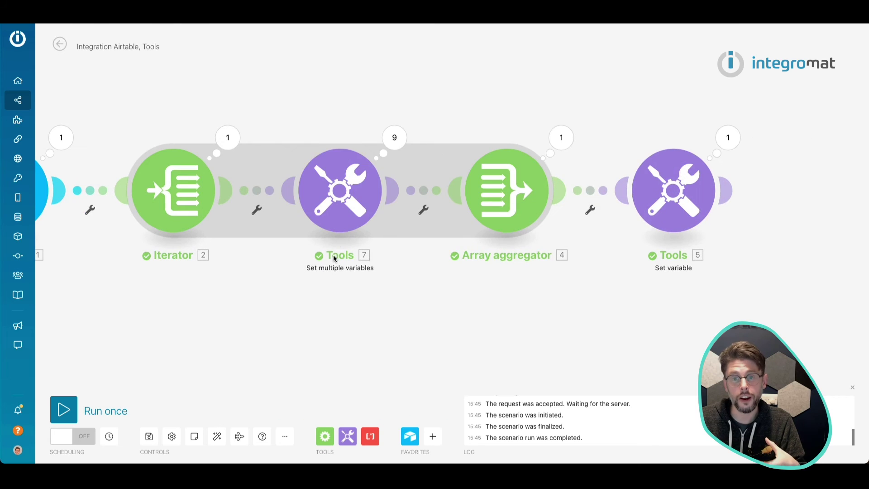
pyautogui.click(352, 200)
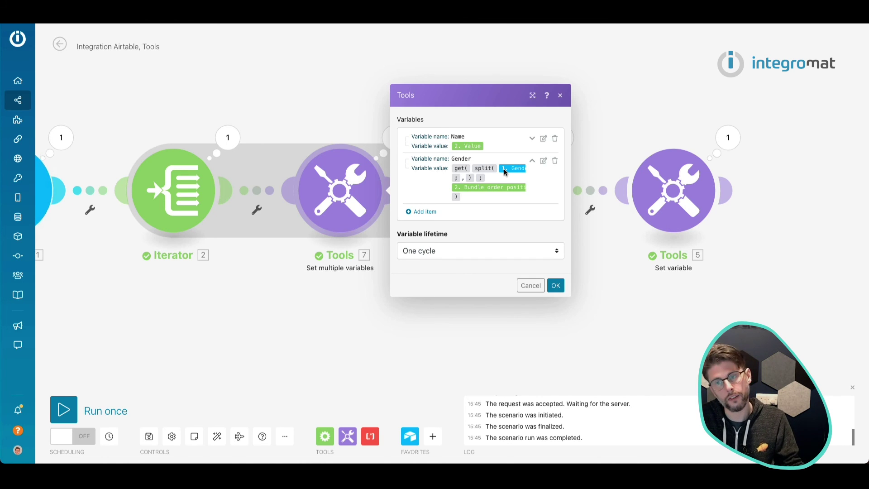
pyautogui.click(559, 293)
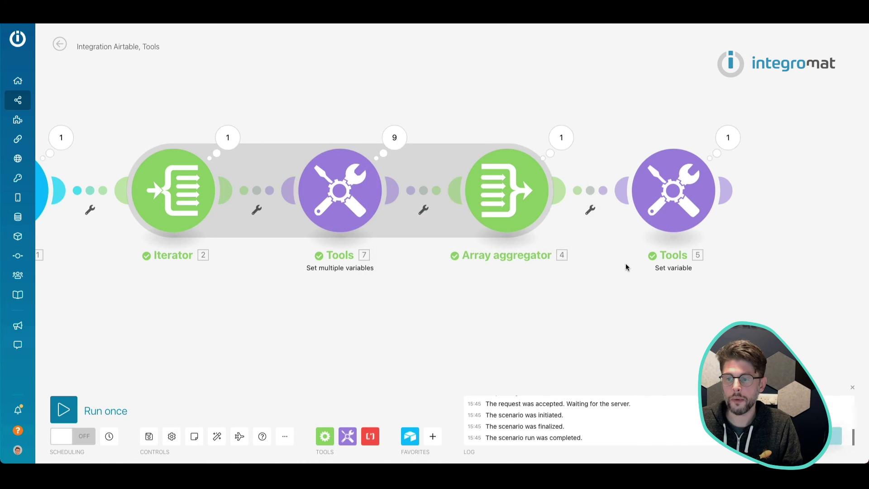
pyautogui.moveTo(624, 267); pyautogui.dragTo(397, 254)
pyautogui.click(275, 195)
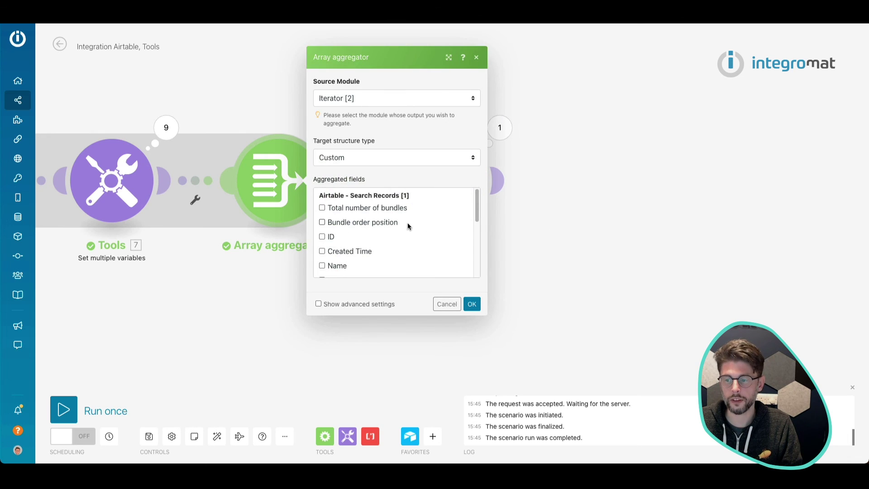
pyautogui.scroll(-5, 371, 245)
pyautogui.click(471, 303)
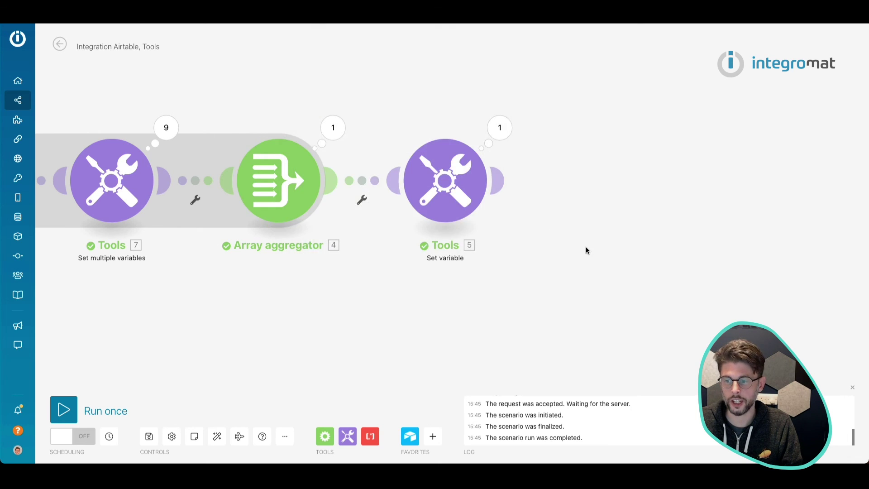
pyautogui.moveTo(588, 248); pyautogui.dragTo(449, 215)
# - Rename the Set variable module's variable from test_variable to gender_assigment
pyautogui.click(292, 151)
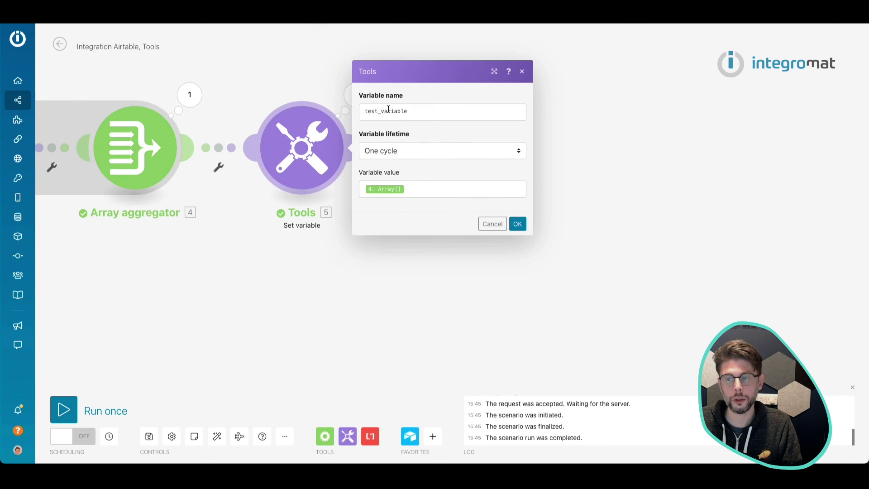
pyautogui.click(402, 111)
pyautogui.doubleClick(398, 111)
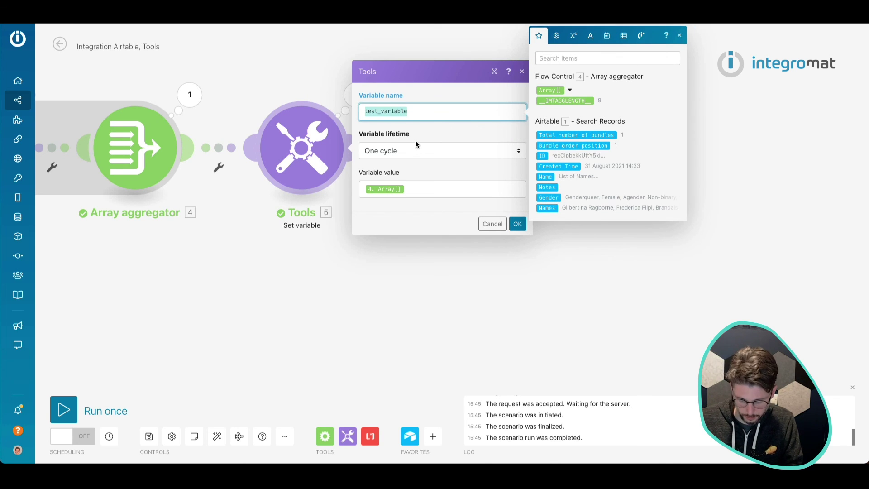
pyautogui.write('gender_assg')
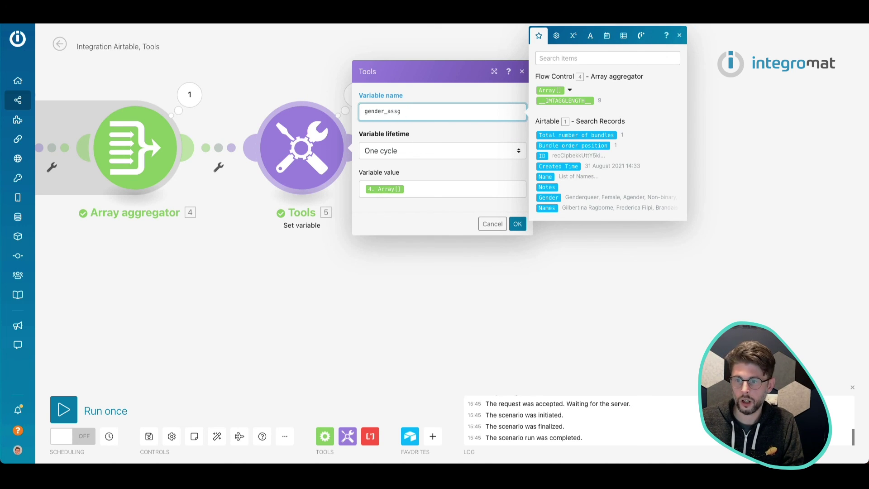
pyautogui.press('BackSpace')
pyautogui.write('igment')
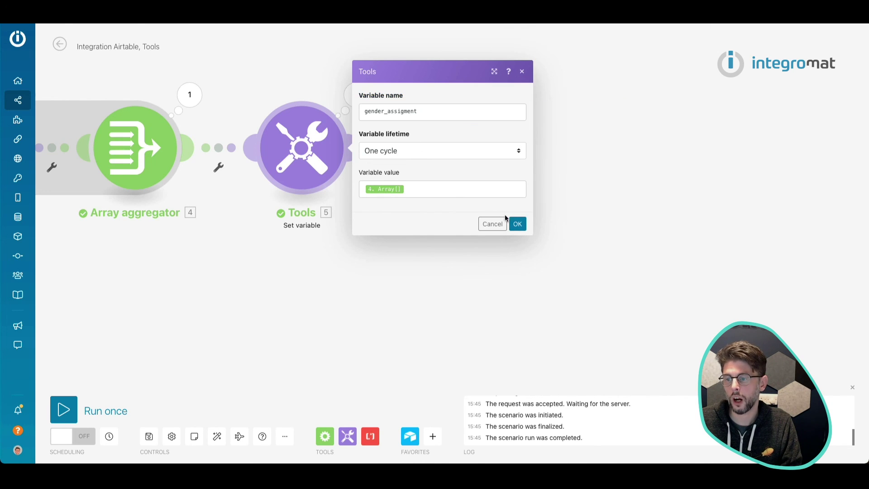
# - Save the renamed variable and expand the stored array in the Set variable output
pyautogui.click(517, 224)
pyautogui.click(356, 93)
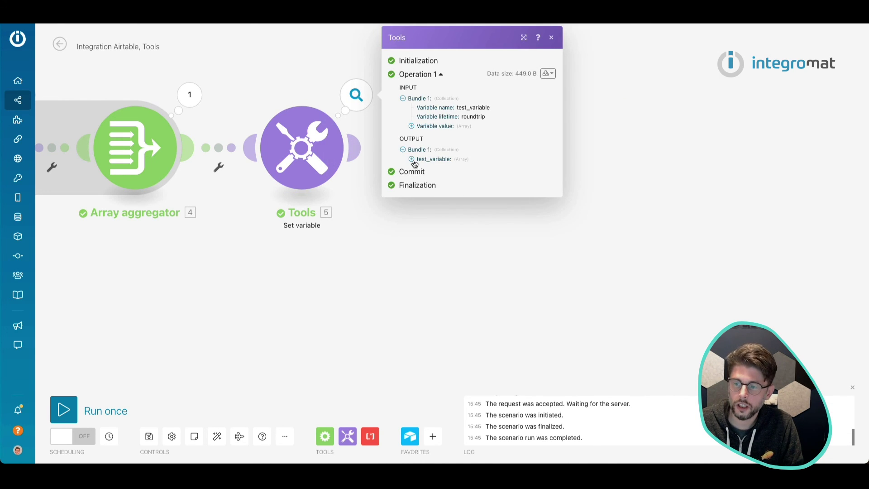
pyautogui.click(411, 160)
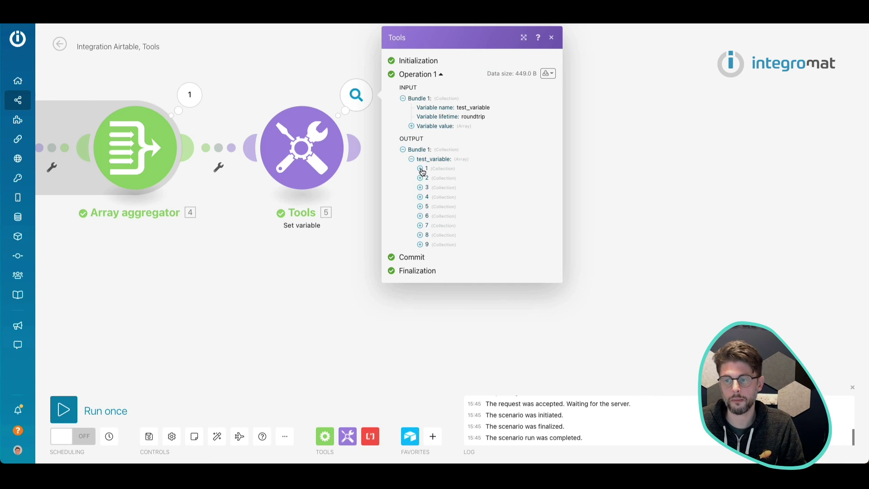
# - Inspect items 1 through 9, confirming each pairs one name with its gender
pyautogui.click(420, 168)
pyautogui.click(420, 197)
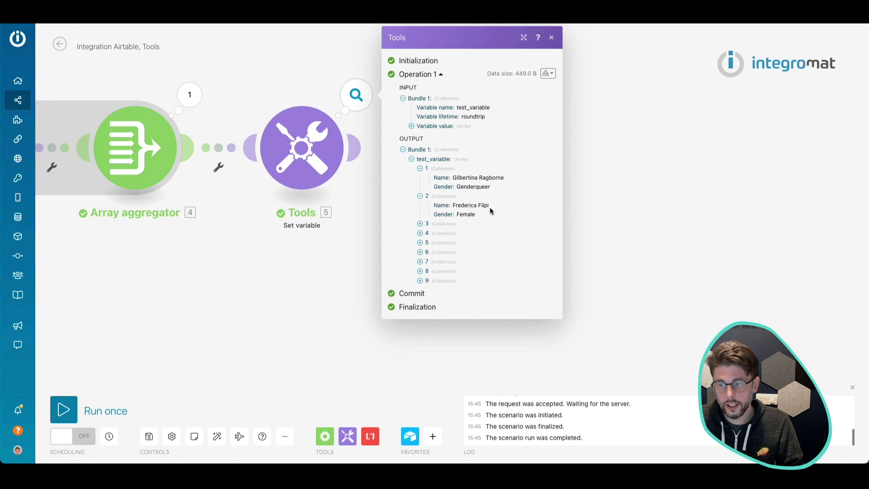
pyautogui.click(420, 223)
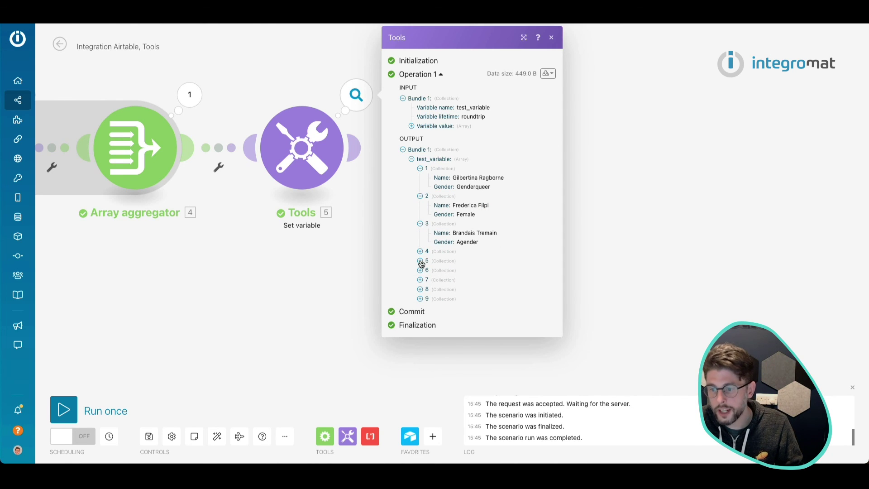
pyautogui.click(419, 252)
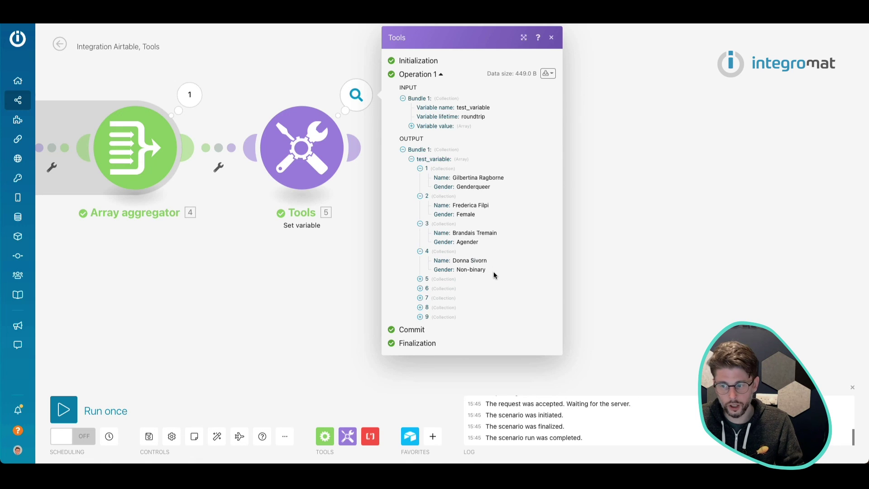
pyautogui.click(420, 279)
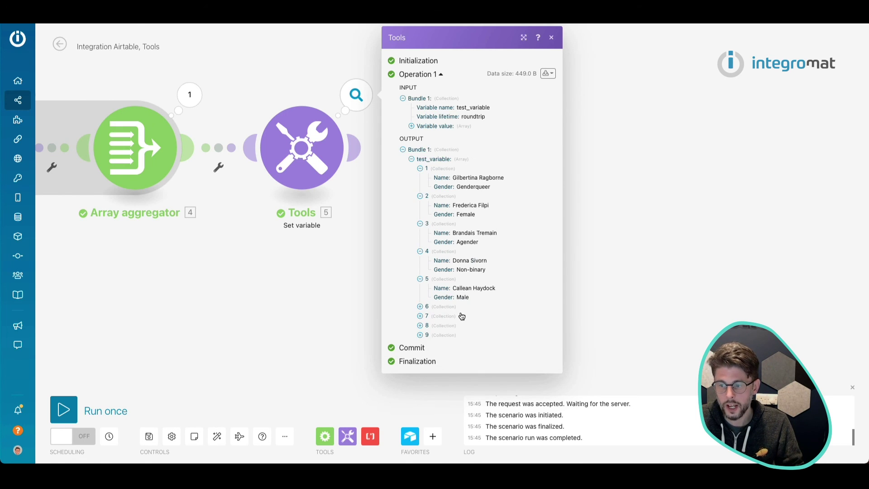
pyautogui.click(420, 307)
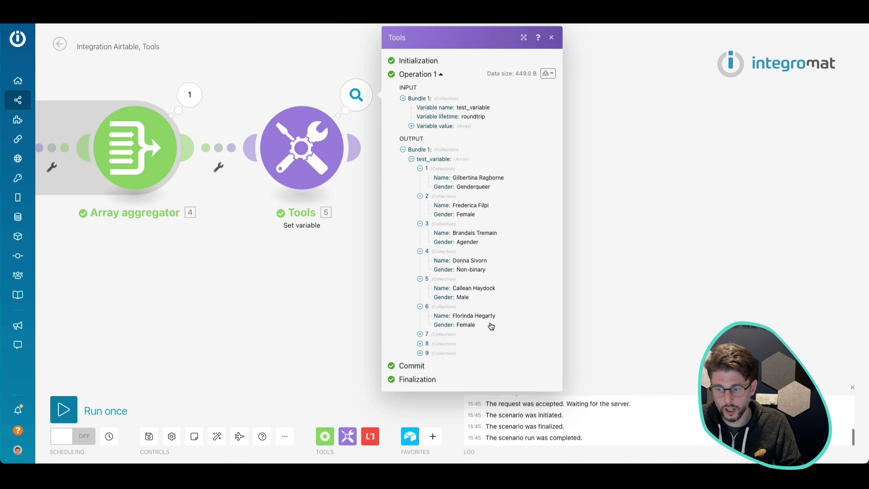
pyautogui.click(420, 335)
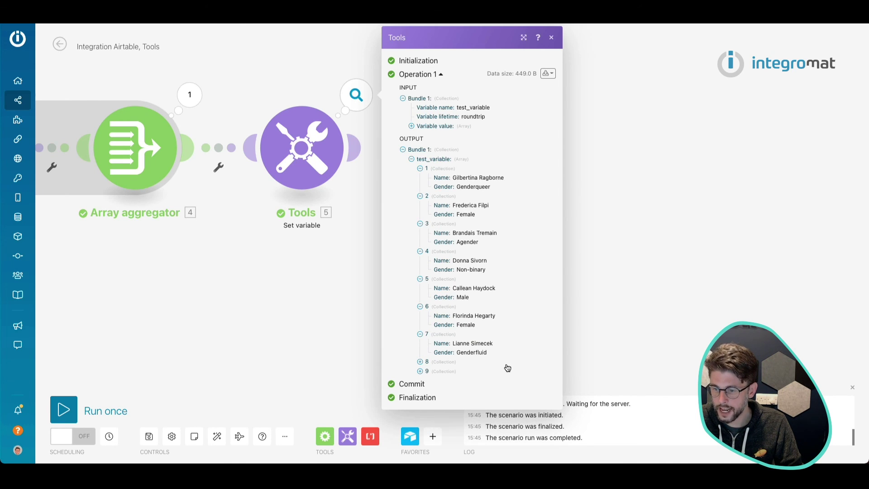
pyautogui.click(419, 362)
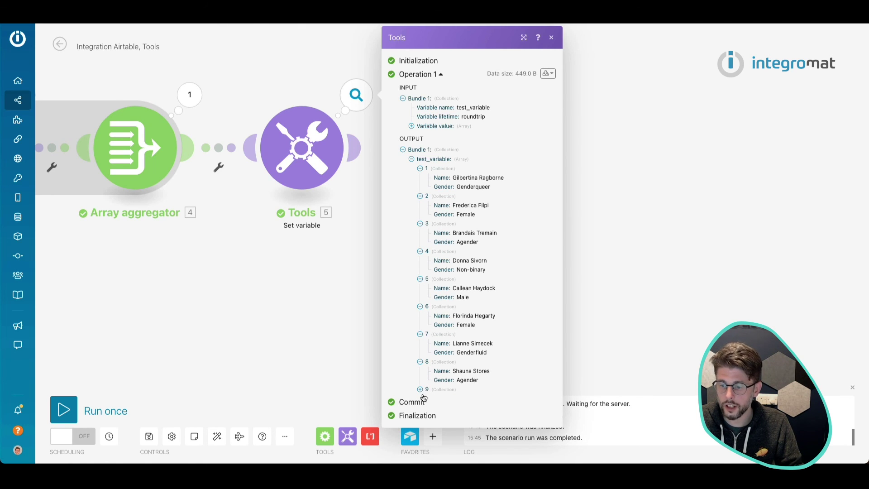
pyautogui.click(420, 389)
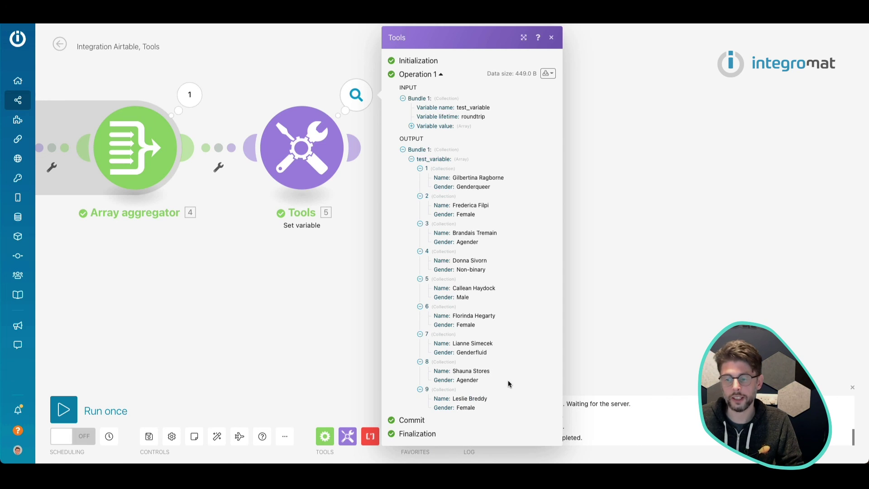
pyautogui.click(609, 333)
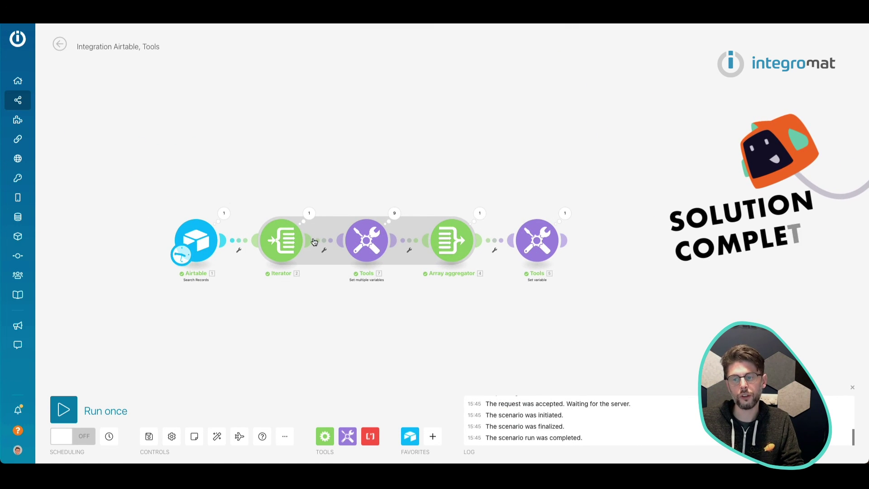
pyautogui.click(223, 213)
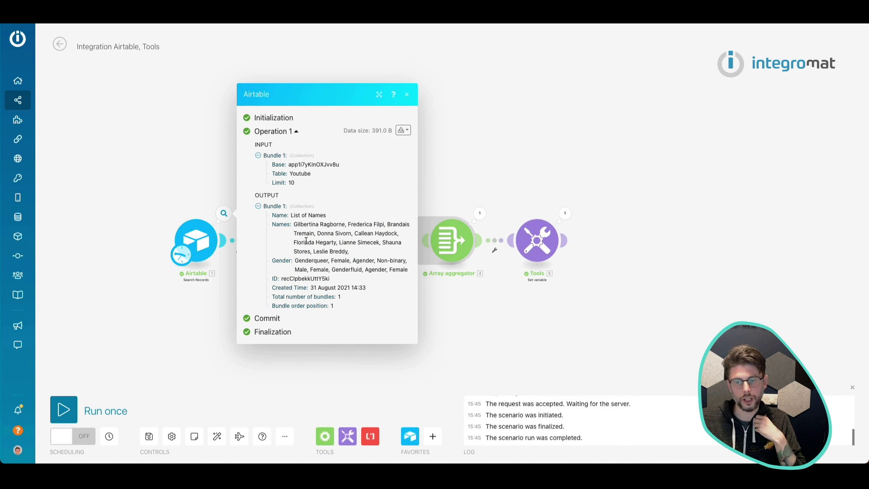
pyautogui.moveTo(296, 227); pyautogui.dragTo(354, 248)
pyautogui.click(429, 265)
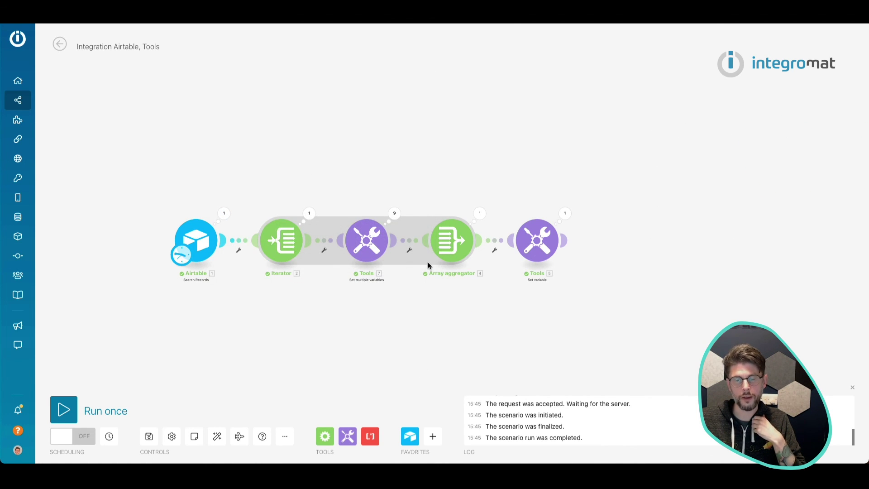